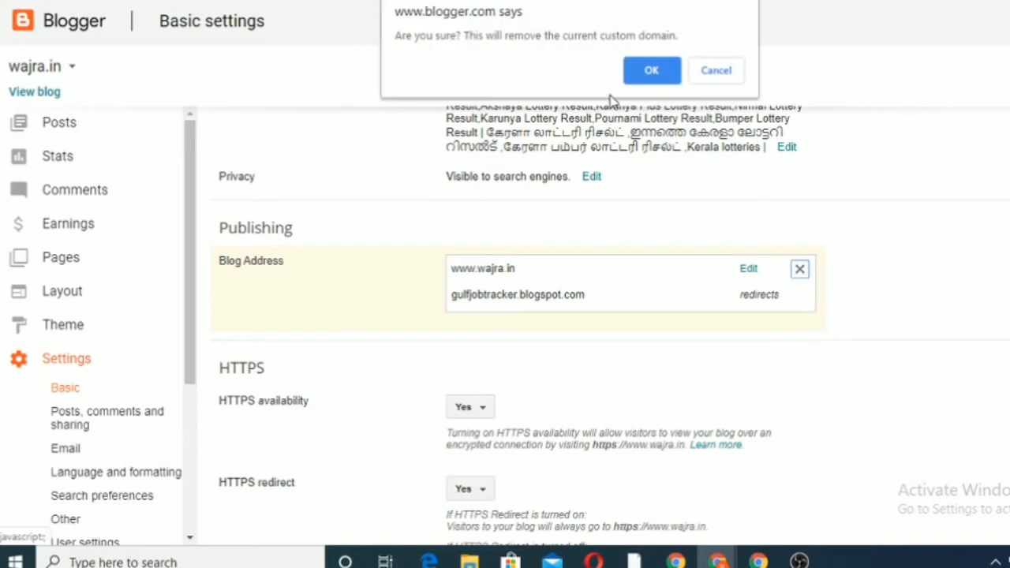
{"action": "left_click", "coordinate": [652, 64]}
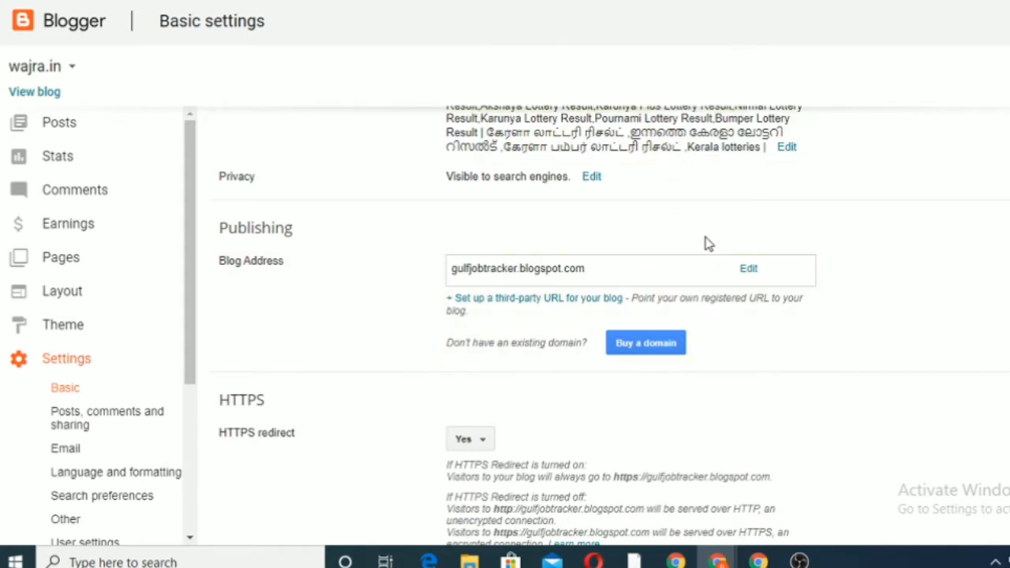
{"action": "left_click", "coordinate": [36, 92]}
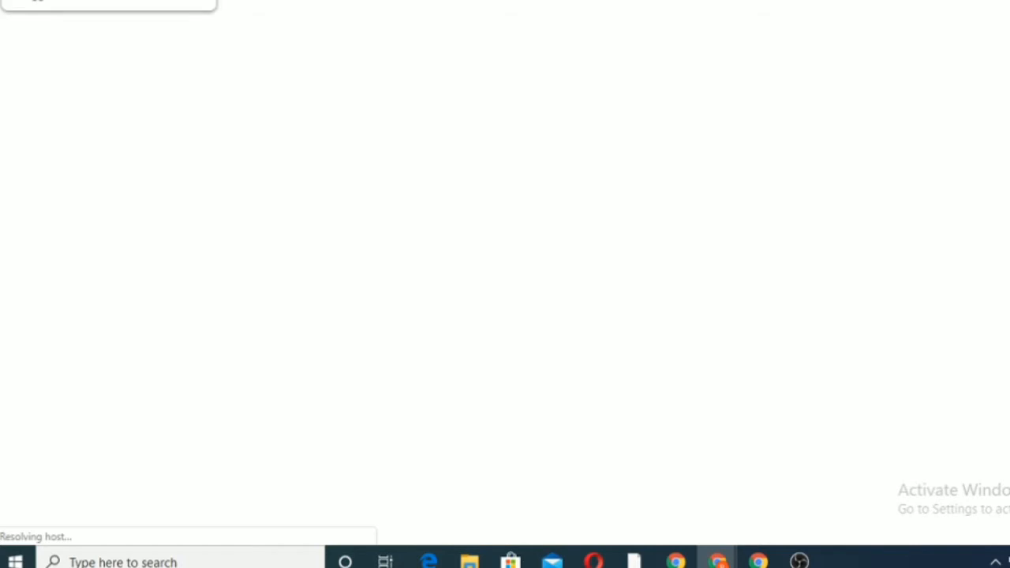
{"action": "left_click", "coordinate": [78, 0]}
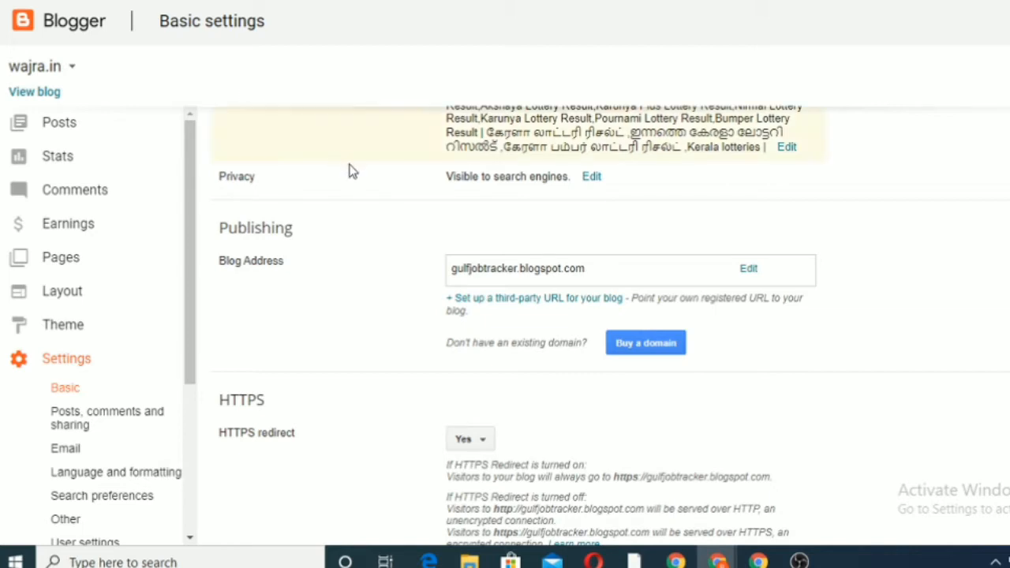
Copy the blog address gulfjobtracker.blogspot.com from the Publishing section and load it in a new browser tab
{"action": "left_click_drag", "start_coordinate": [614, 276], "coordinate": [449, 268]}
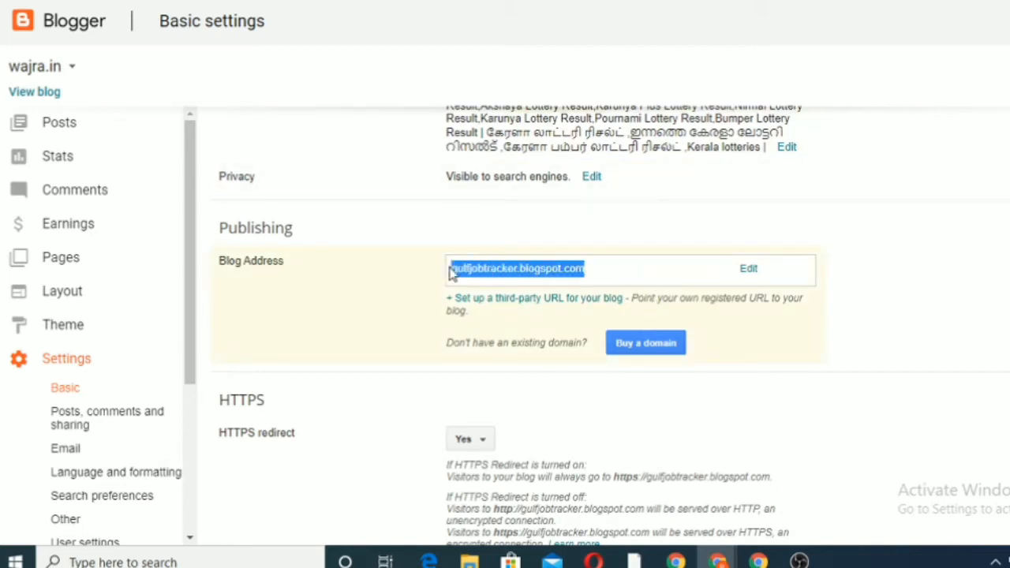
{"action": "right_click", "coordinate": [486, 266]}
{"action": "left_click", "coordinate": [518, 278]}
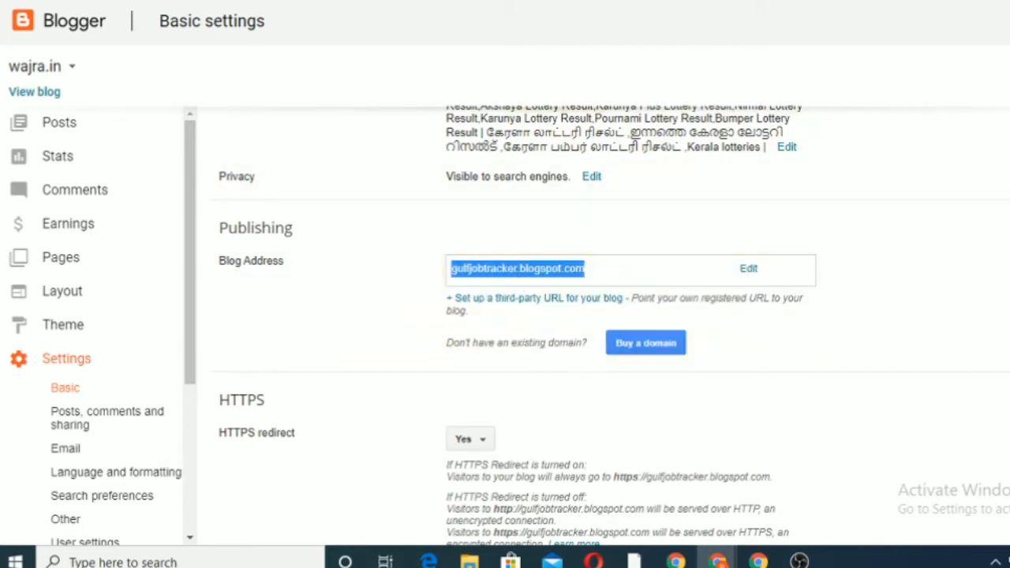
{"action": "key", "text": "ctrl+t"}
{"action": "right_click", "coordinate": [531, 0]}
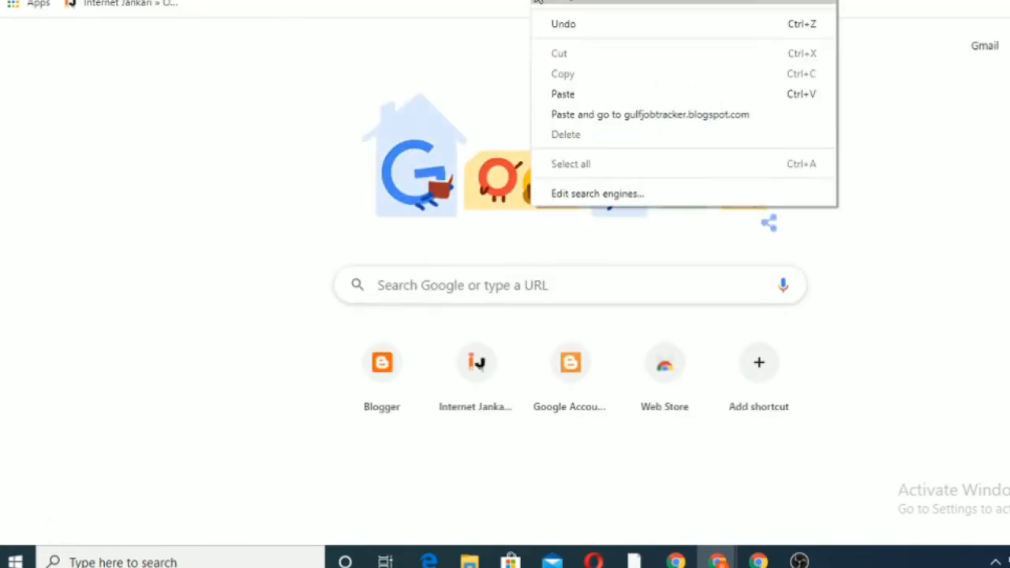
{"action": "left_click", "coordinate": [564, 94]}
{"action": "key", "text": "Return"}
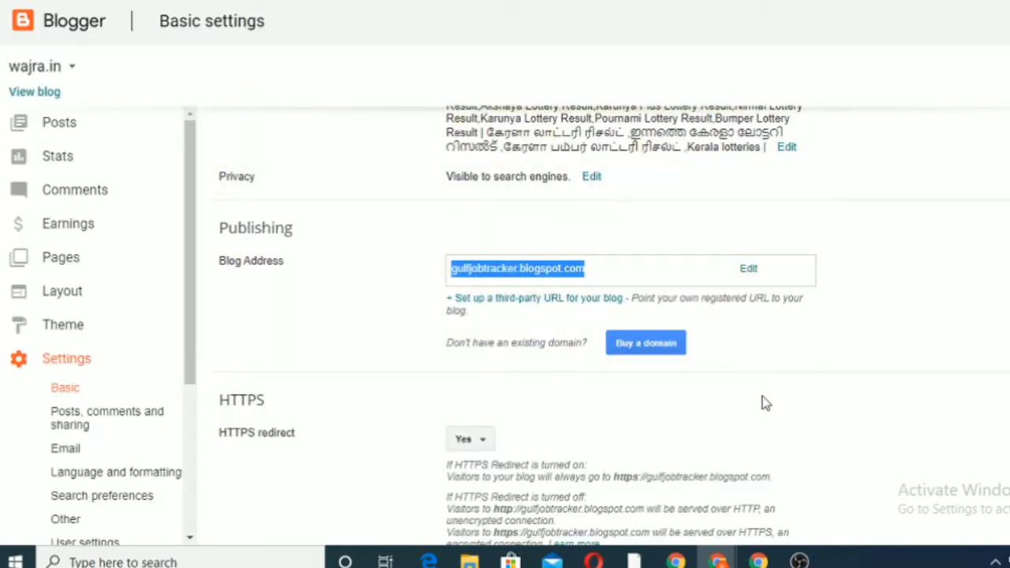
Copy the domain name wajrainfo.in from Hostinger's domain management page and return to the Basic settings in Blogger
{"action": "mouse_move", "coordinate": [772, 558]}
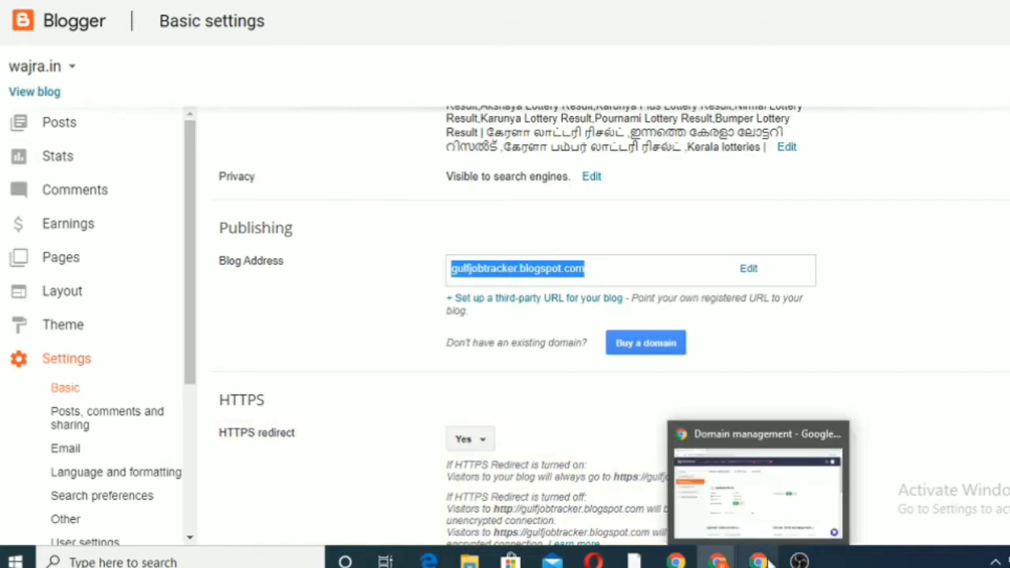
{"action": "left_click", "coordinate": [786, 480]}
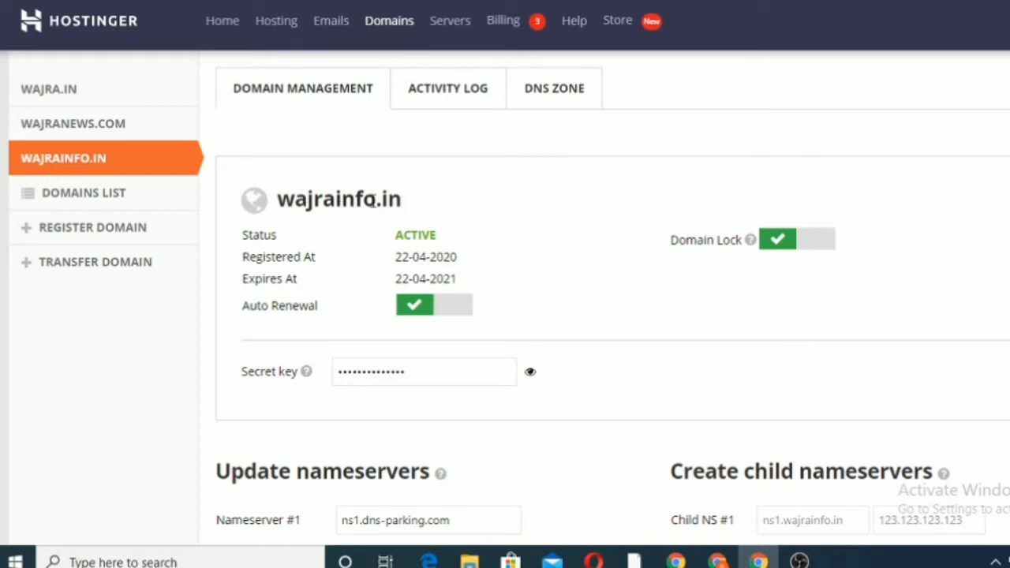
{"action": "left_click_drag", "start_coordinate": [279, 195], "coordinate": [418, 198]}
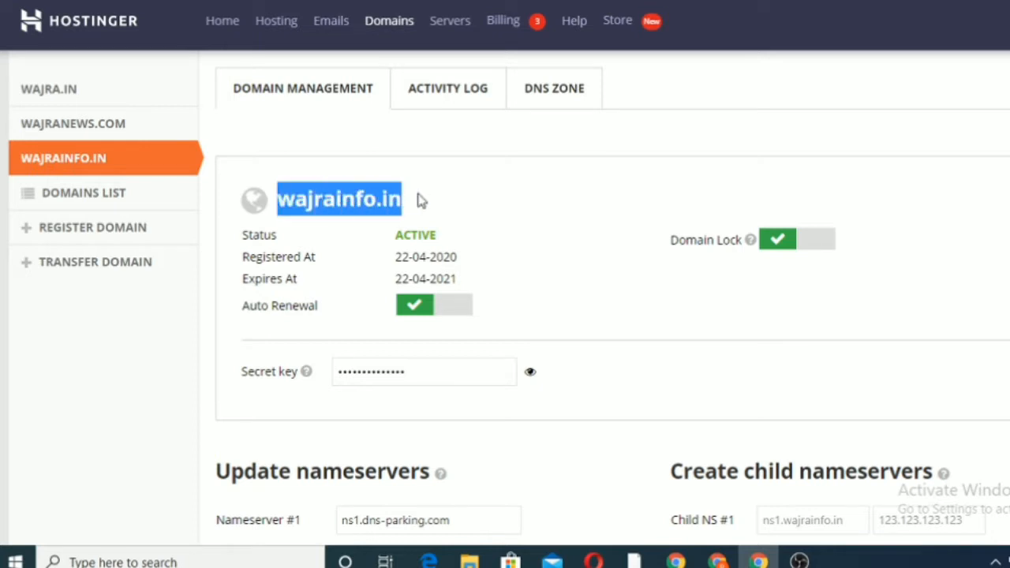
{"action": "right_click", "coordinate": [387, 203]}
{"action": "left_click", "coordinate": [414, 212]}
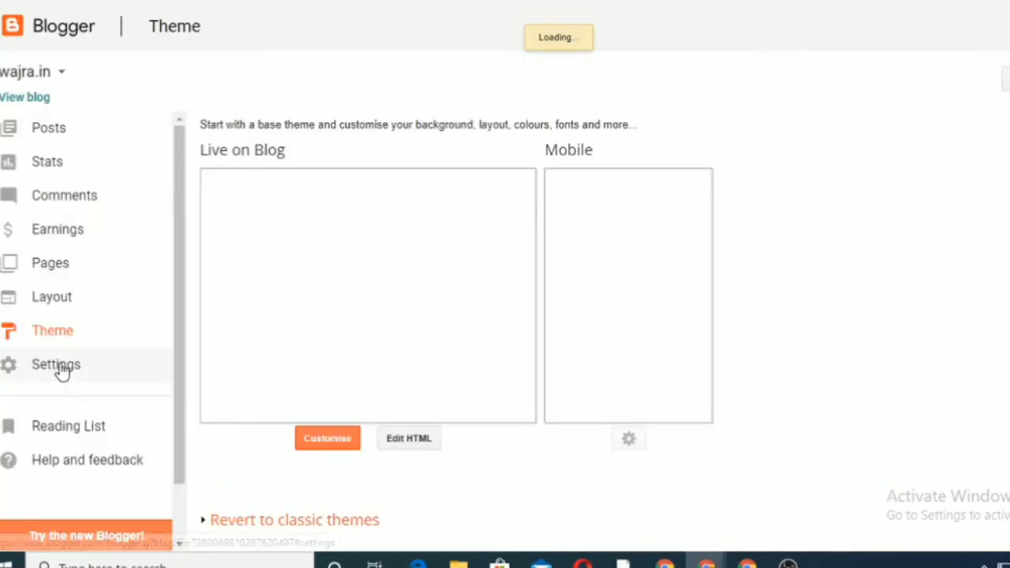
{"action": "left_click", "coordinate": [59, 367]}
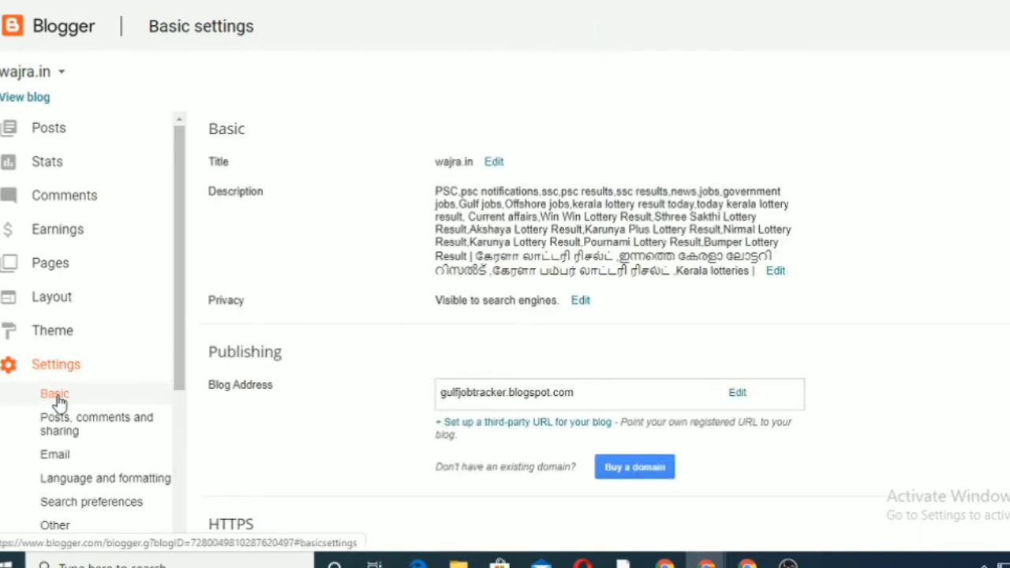
{"action": "left_click", "coordinate": [60, 402]}
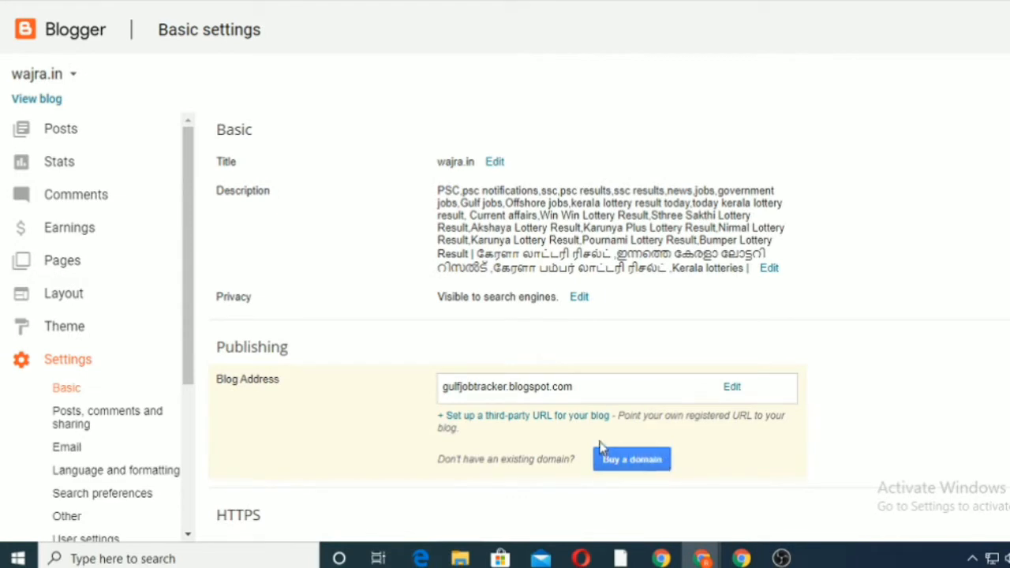
{"action": "left_click", "coordinate": [654, 472]}
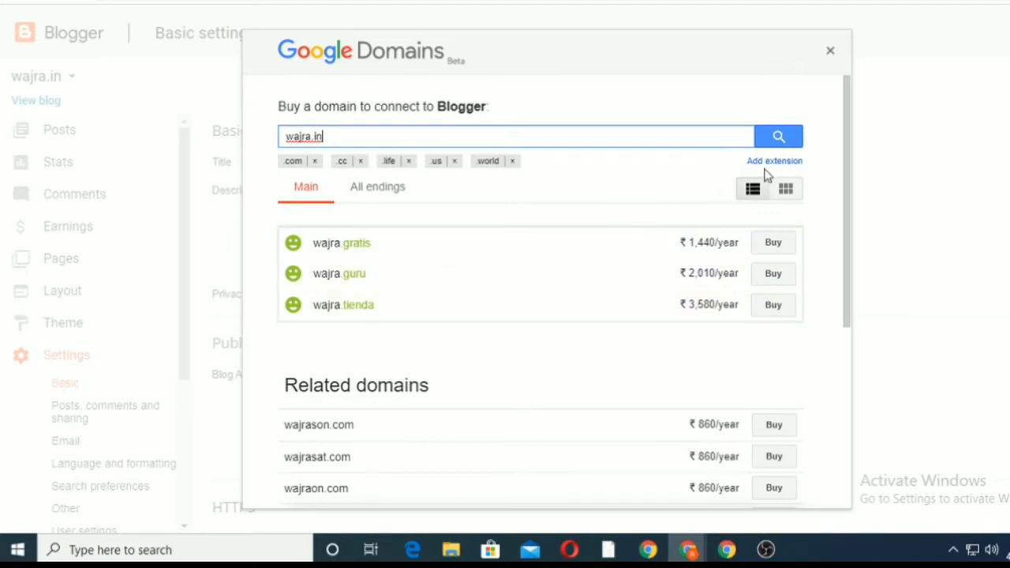
{"action": "left_click", "coordinate": [833, 54]}
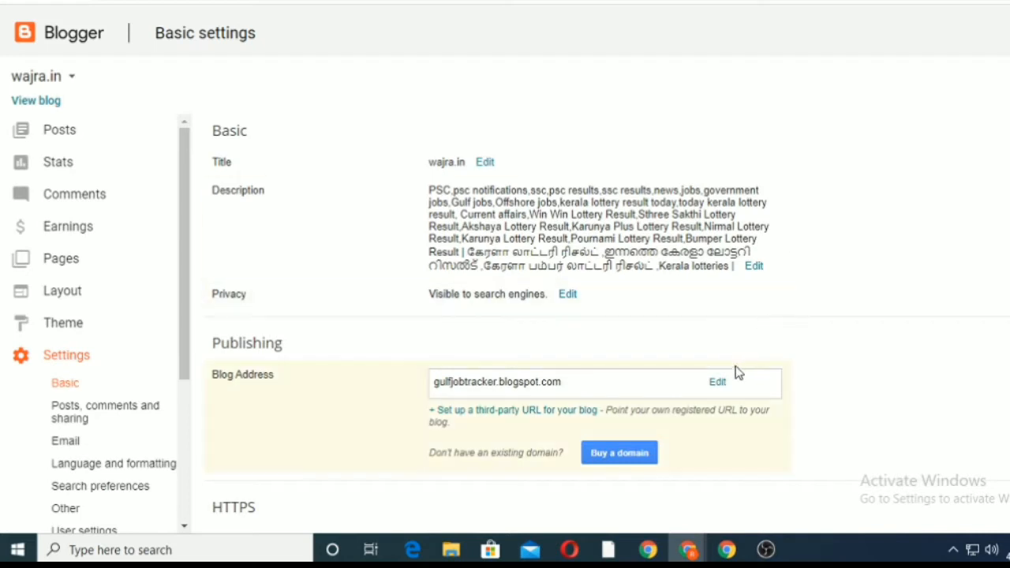
{"action": "left_click", "coordinate": [718, 386]}
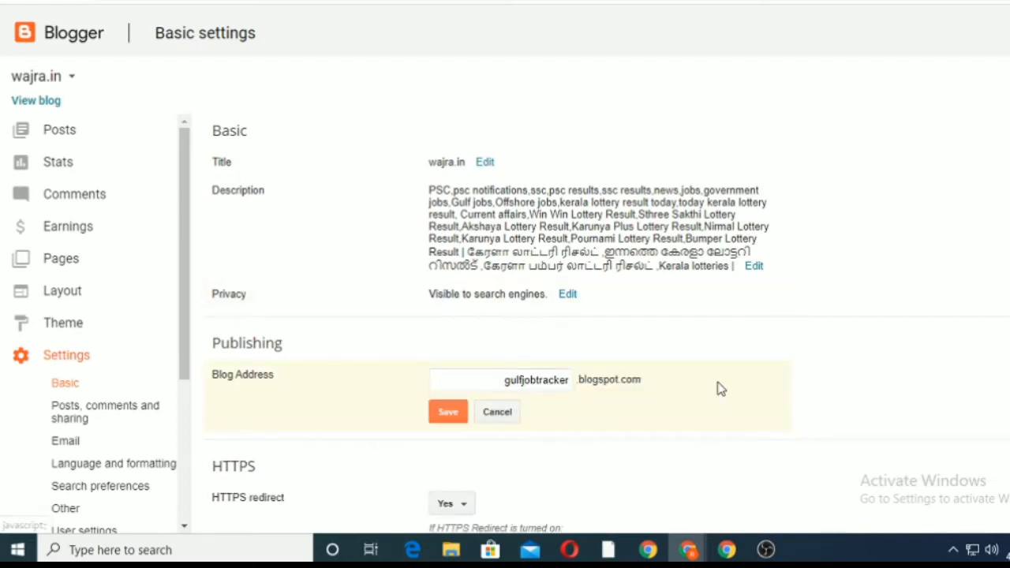
{"action": "left_click", "coordinate": [498, 413]}
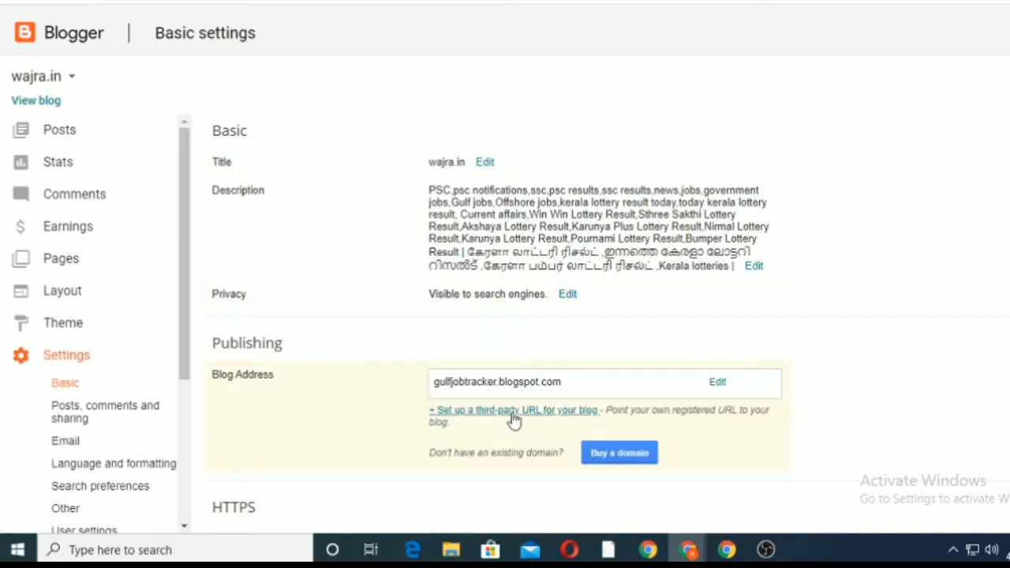
Try to save wajrainfo.in as the third-party domain for the blog address
{"action": "left_click", "coordinate": [568, 419]}
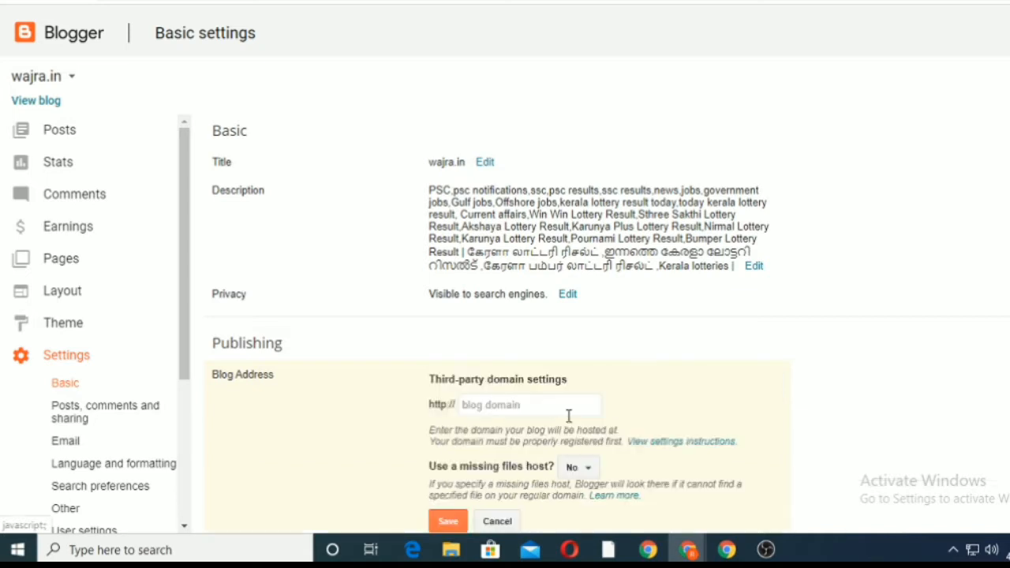
{"action": "left_click", "coordinate": [519, 408]}
{"action": "right_click", "coordinate": [519, 407]}
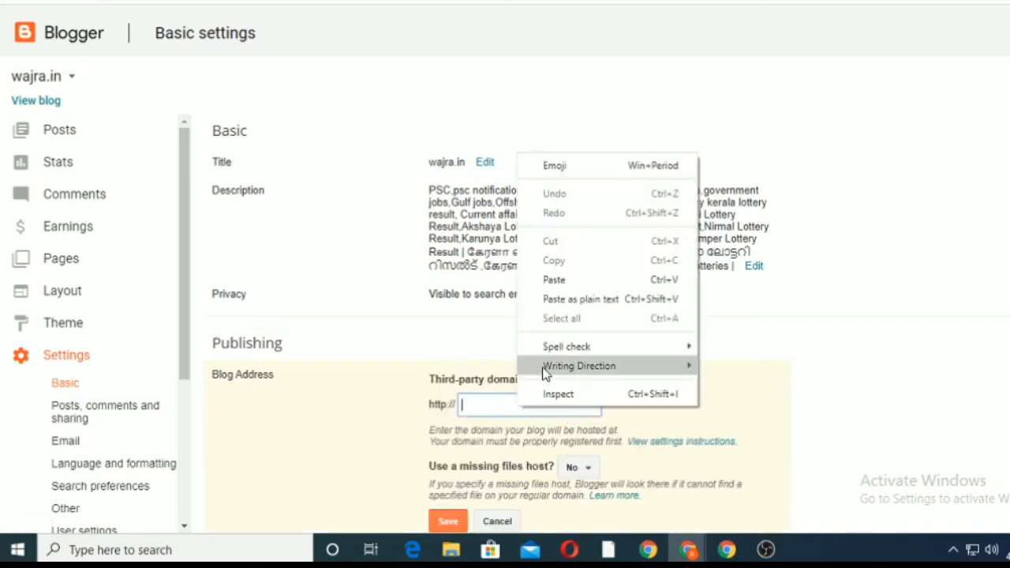
{"action": "left_click", "coordinate": [570, 280]}
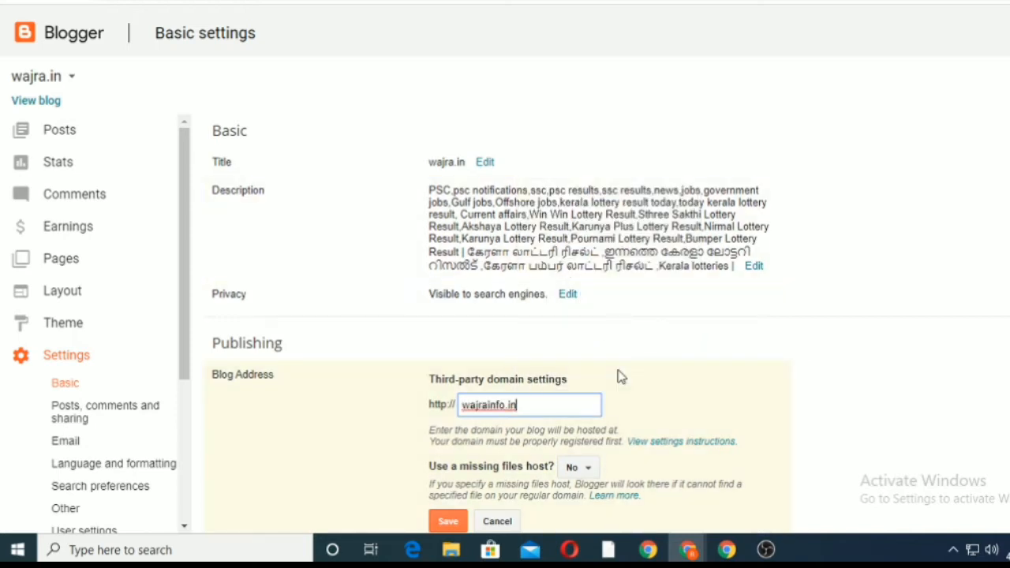
{"action": "left_click", "coordinate": [448, 522]}
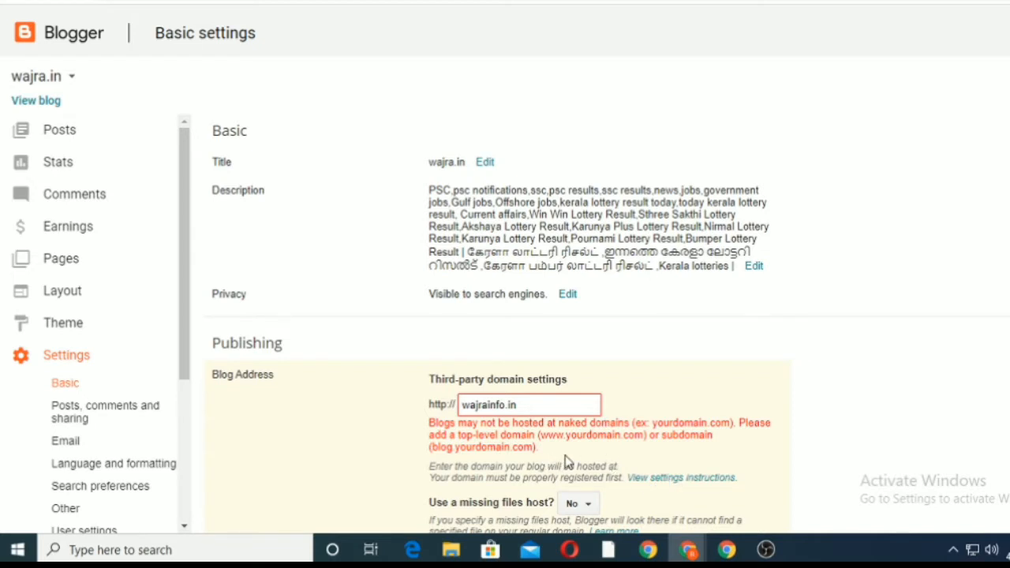
{"action": "scroll", "coordinate": [505, 324], "scroll_direction": "down", "scroll_amount": 2}
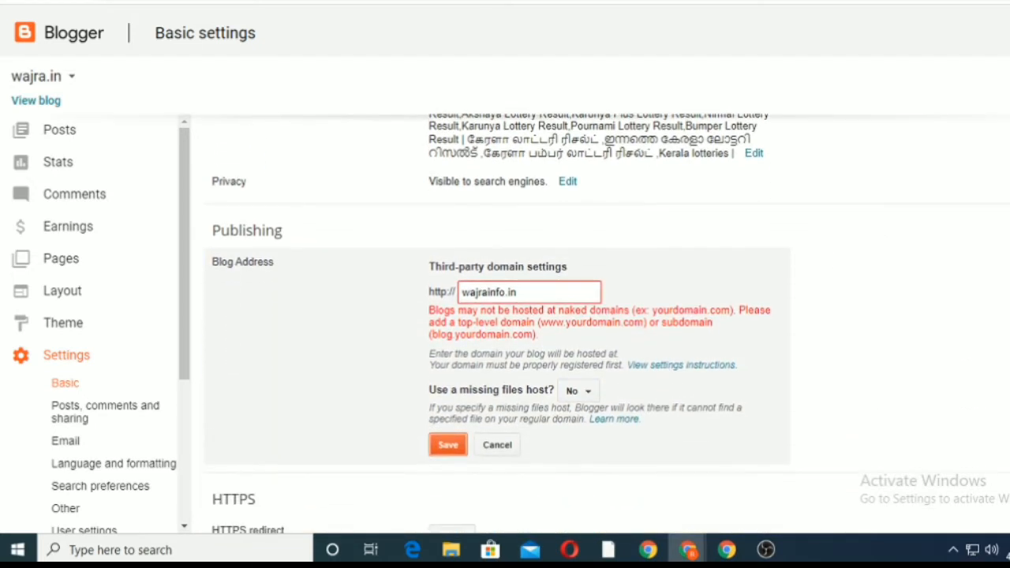
{"action": "left_click", "coordinate": [460, 263]}
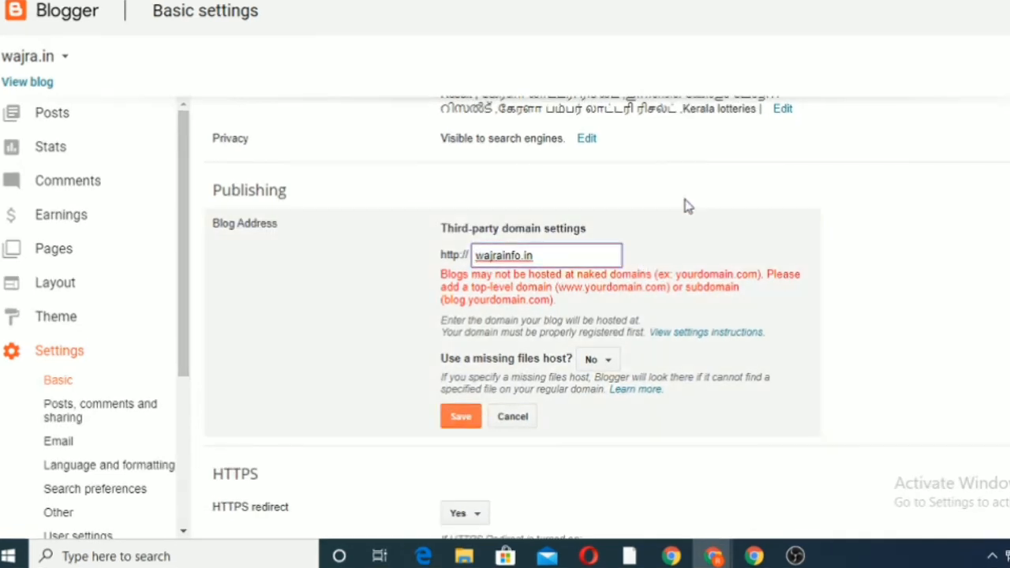
{"action": "type", "text": "www"}
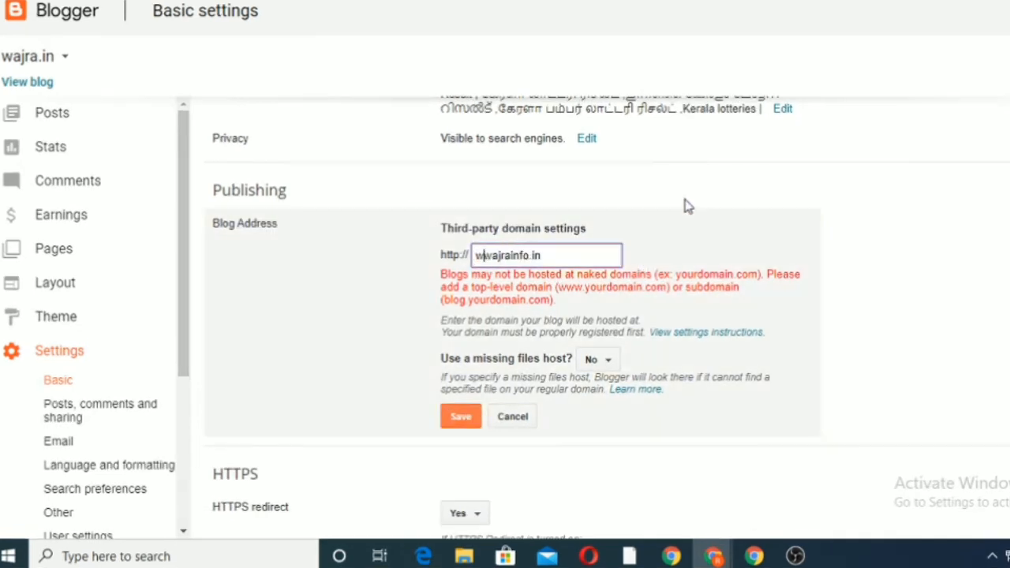
{"action": "type", "text": "."}
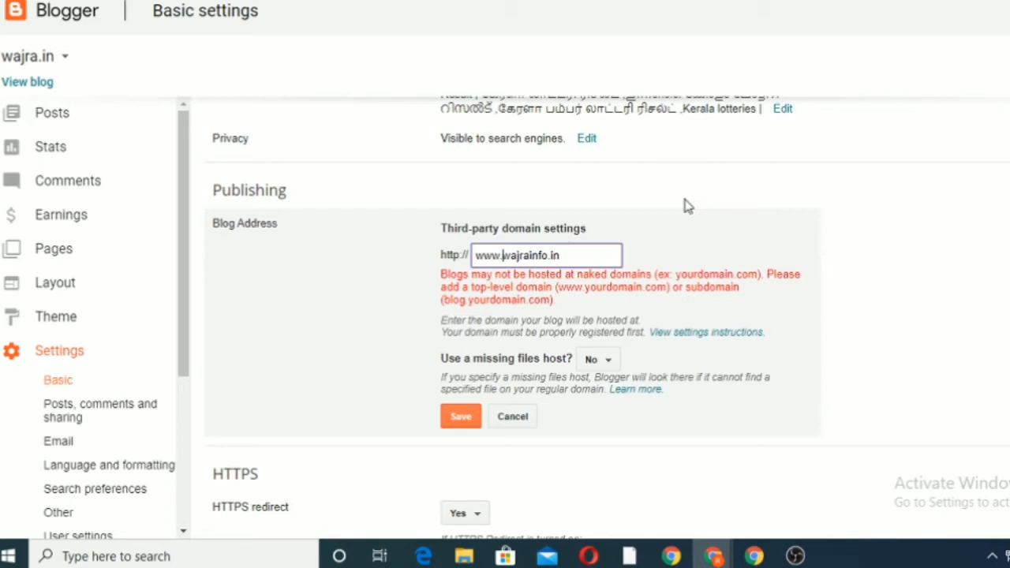
{"action": "left_click", "coordinate": [460, 419]}
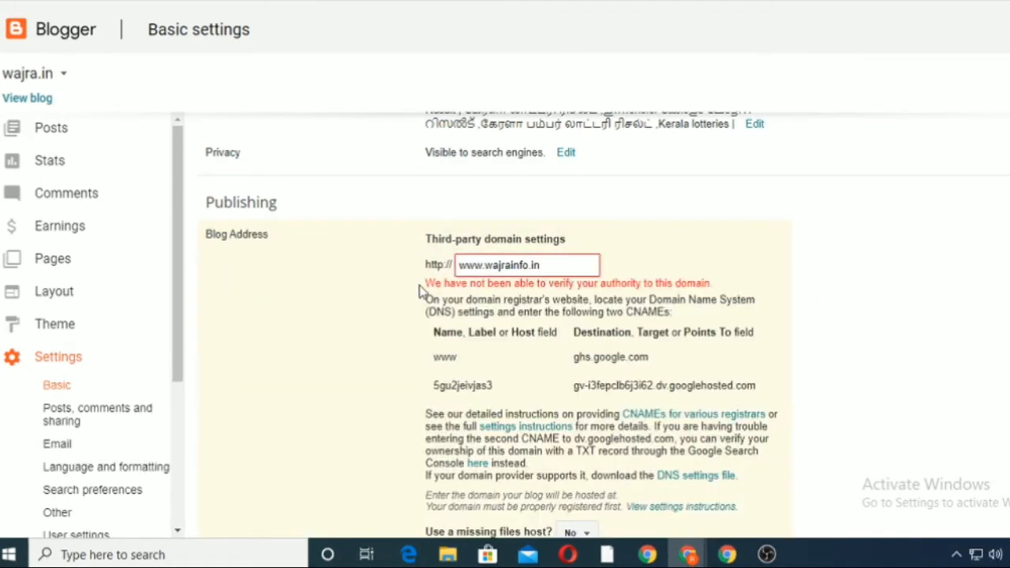
Examine the domain verification message and the host names of the two CNAME records it requires
{"action": "left_click_drag", "start_coordinate": [425, 285], "coordinate": [724, 285]}
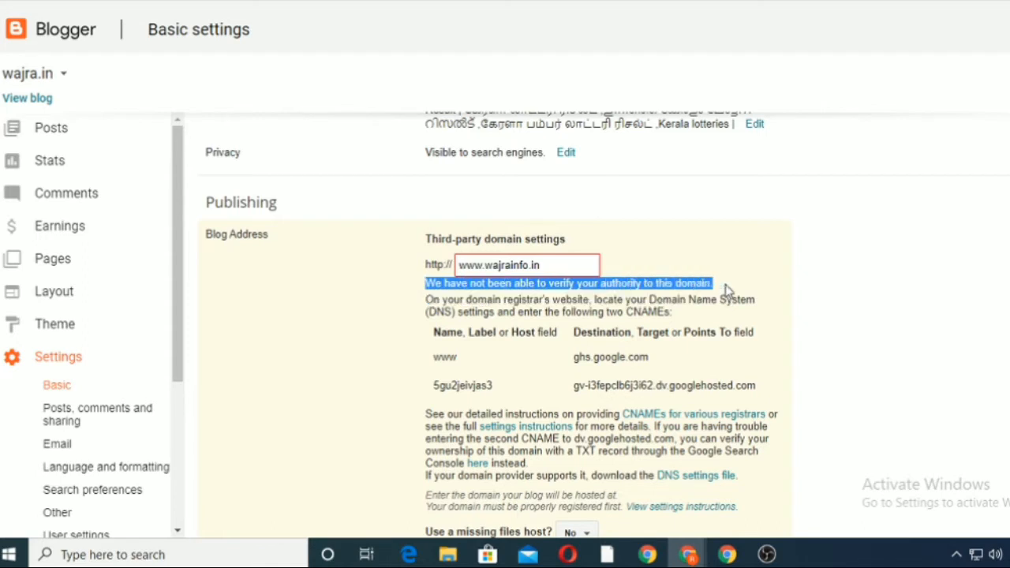
{"action": "left_click", "coordinate": [726, 282]}
{"action": "scroll", "coordinate": [505, 315], "scroll_direction": "down", "scroll_amount": 1}
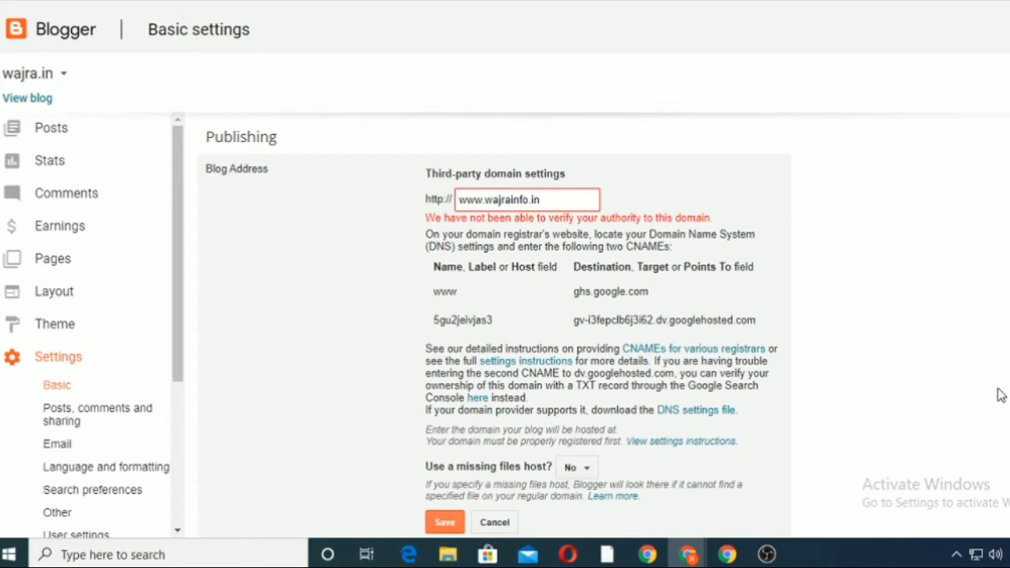
{"action": "double_click", "coordinate": [445, 291]}
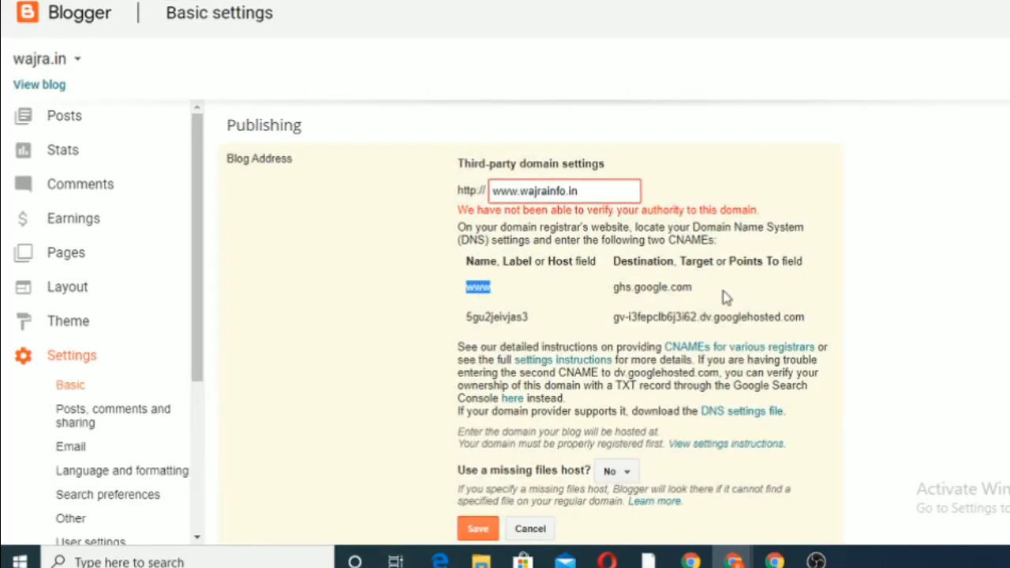
Copy the destination ghs.google.com of the www CNAME record from the third-party domain settings
{"action": "left_click_drag", "start_coordinate": [665, 296], "coordinate": [610, 293]}
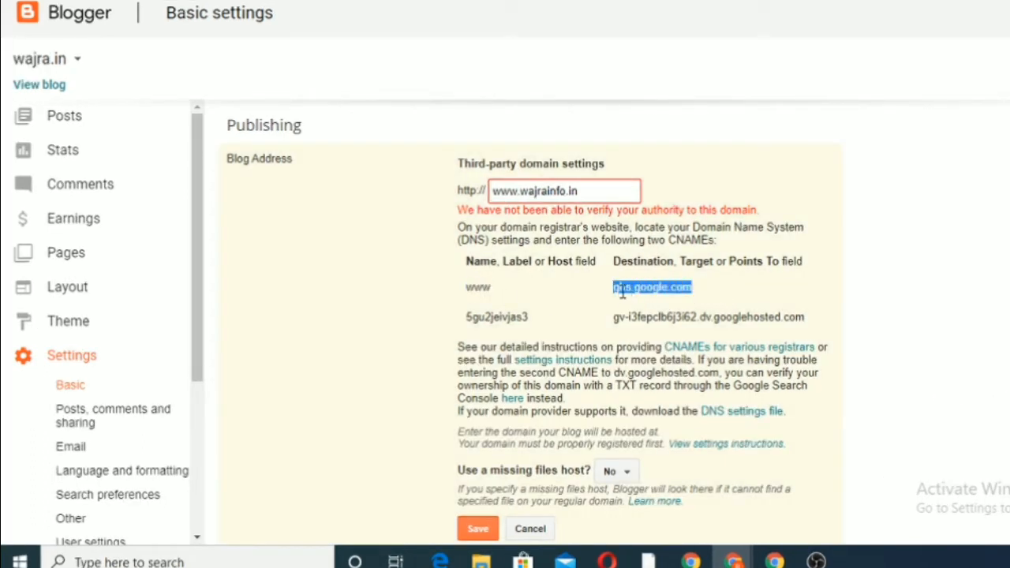
{"action": "right_click", "coordinate": [642, 295]}
{"action": "left_click", "coordinate": [668, 306]}
Switch to Hostinger and open the DNS zone of the wajrainfo.in domain
{"action": "left_click", "coordinate": [775, 561]}
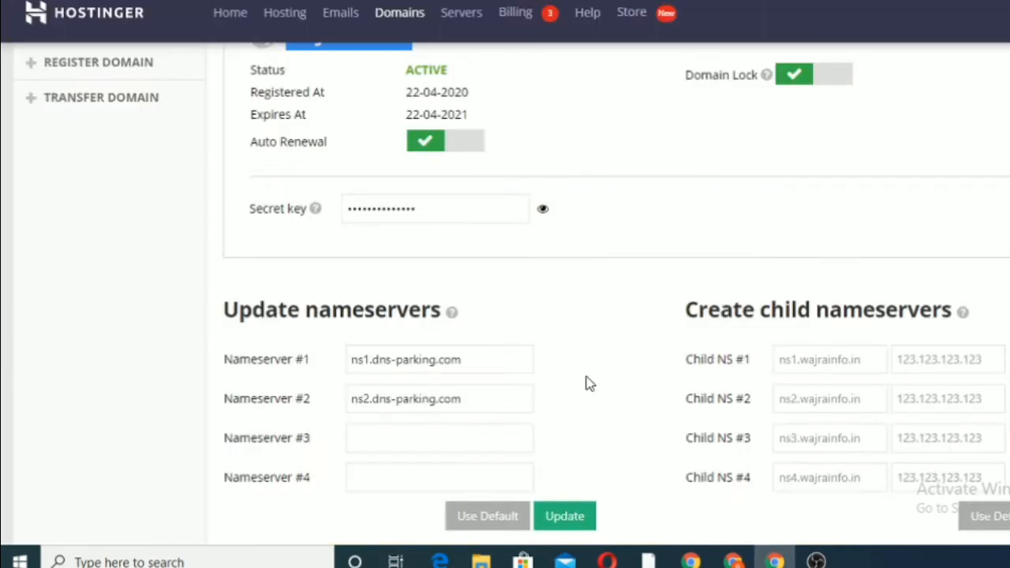
{"action": "scroll", "coordinate": [599, 355], "scroll_direction": "down", "scroll_amount": 2}
{"action": "scroll", "coordinate": [505, 299], "scroll_direction": "up", "scroll_amount": 5}
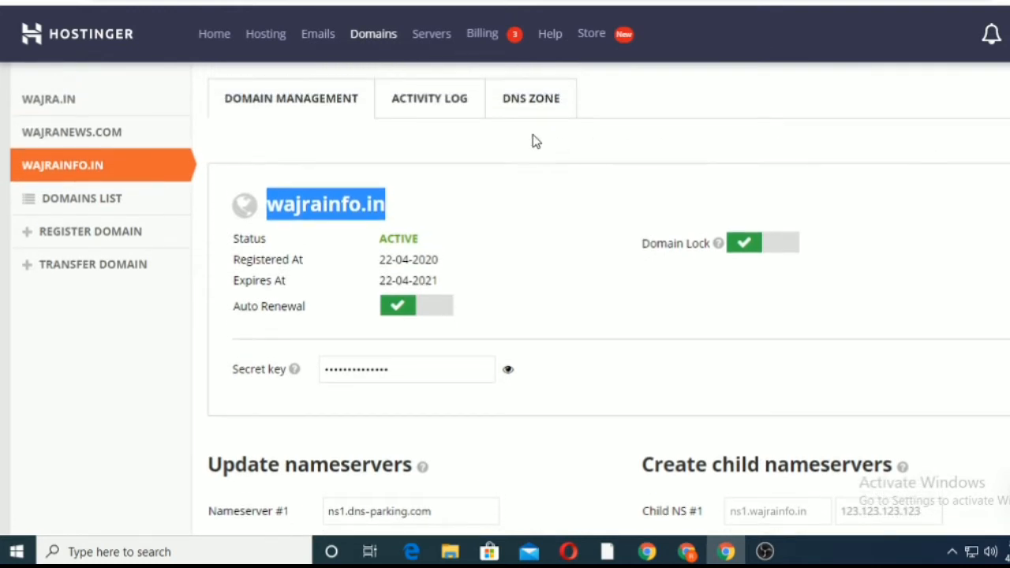
{"action": "left_click", "coordinate": [541, 103]}
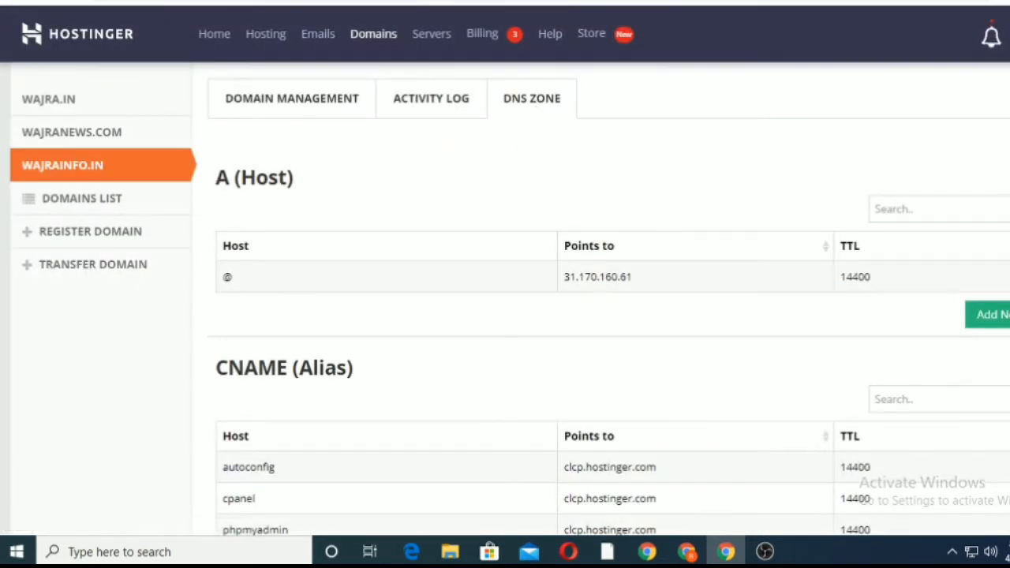
Change the destination of the www CNAME record to ghs.google.com and save the record
{"action": "scroll", "coordinate": [794, 366], "scroll_direction": "down", "scroll_amount": 3}
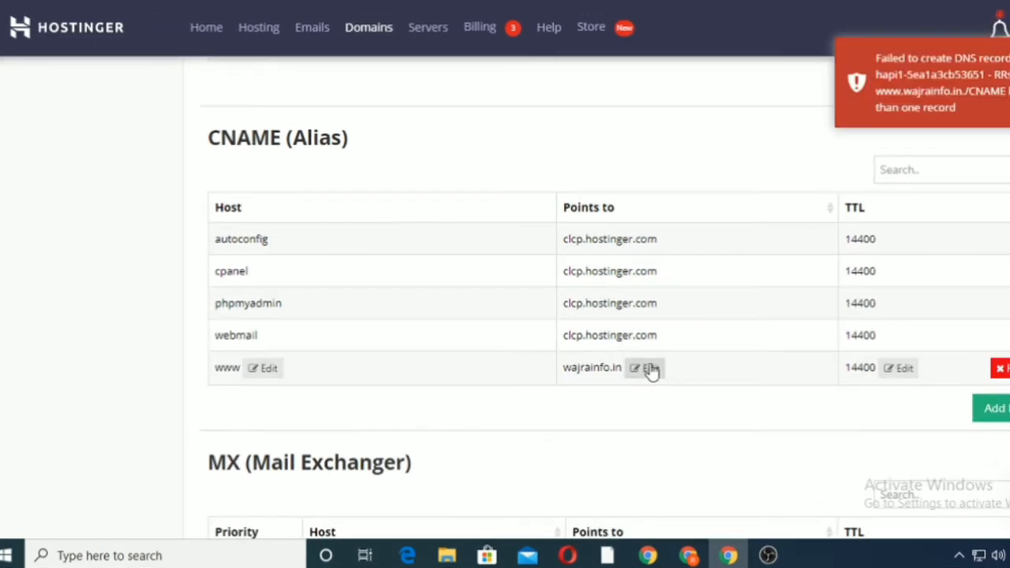
{"action": "left_click", "coordinate": [647, 369]}
{"action": "left_click_drag", "start_coordinate": [638, 374], "coordinate": [532, 379]}
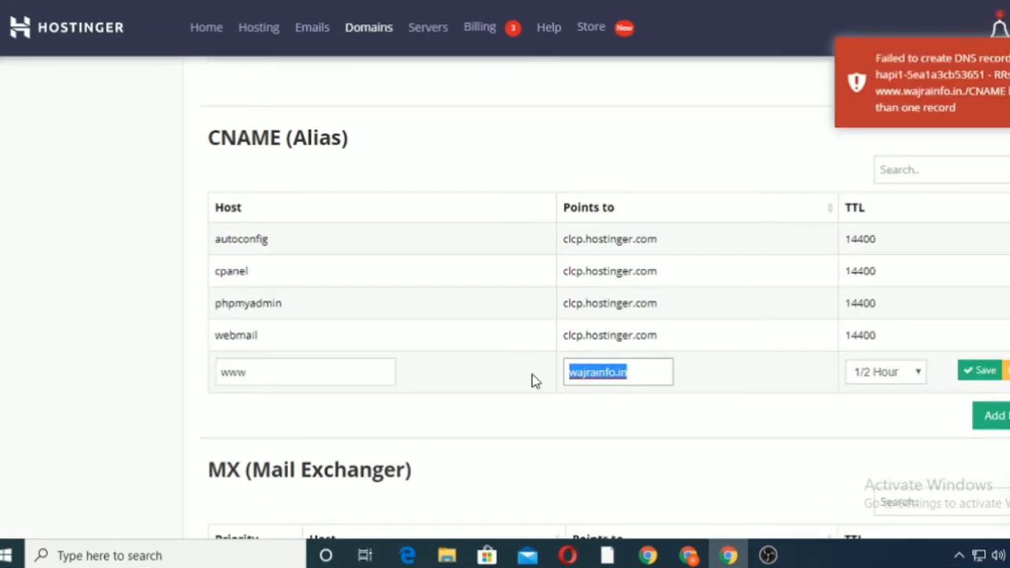
{"action": "right_click", "coordinate": [590, 374]}
{"action": "left_click", "coordinate": [627, 496]}
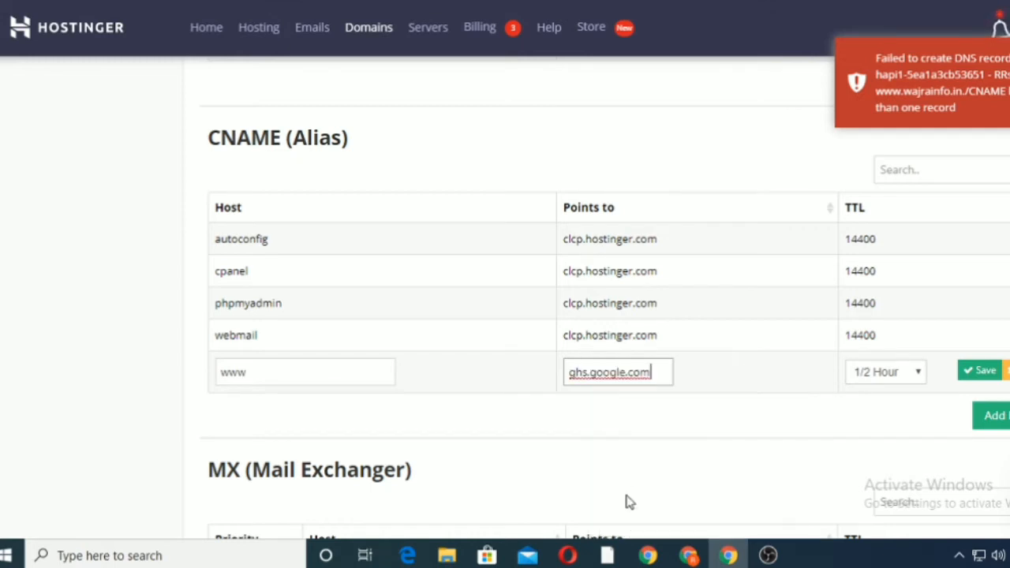
{"action": "left_click", "coordinate": [974, 374]}
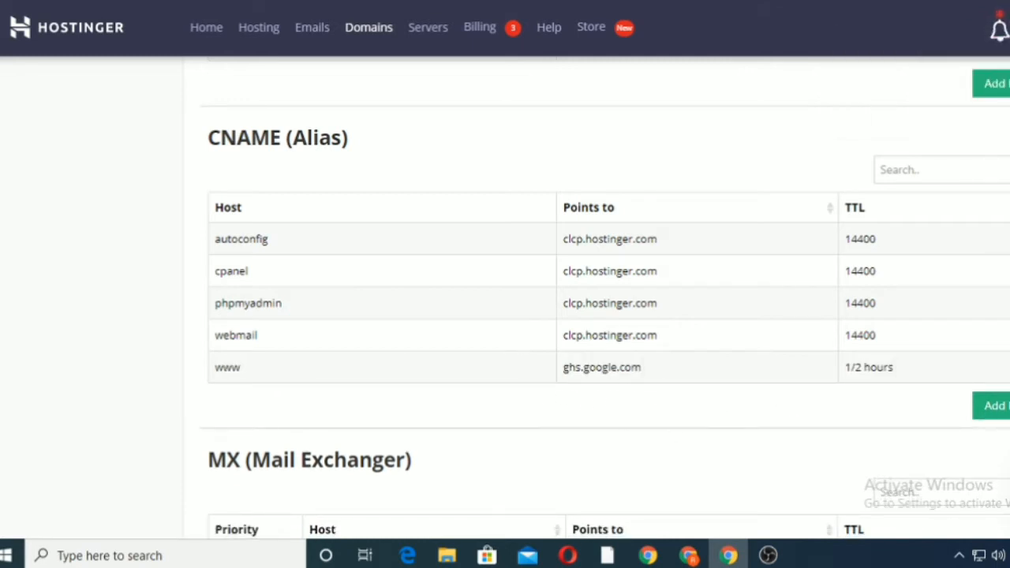
Switch to Blogger and copy the host name of the second required CNAME record
{"action": "mouse_move", "coordinate": [688, 556]}
{"action": "left_click", "coordinate": [645, 500]}
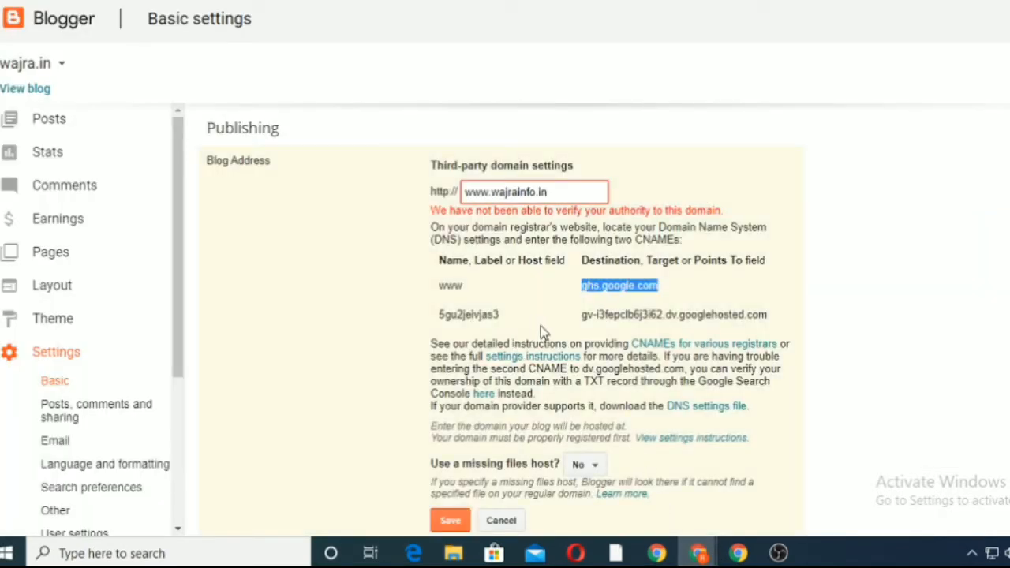
{"action": "left_click_drag", "start_coordinate": [504, 315], "coordinate": [435, 319]}
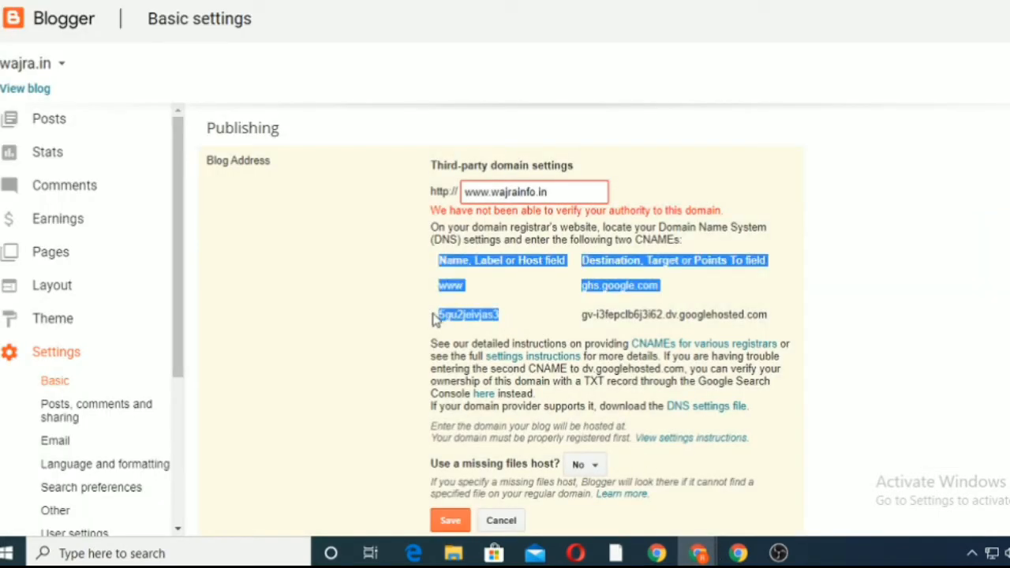
{"action": "left_click", "coordinate": [505, 318]}
{"action": "double_click", "coordinate": [468, 319]}
{"action": "right_click", "coordinate": [466, 319]}
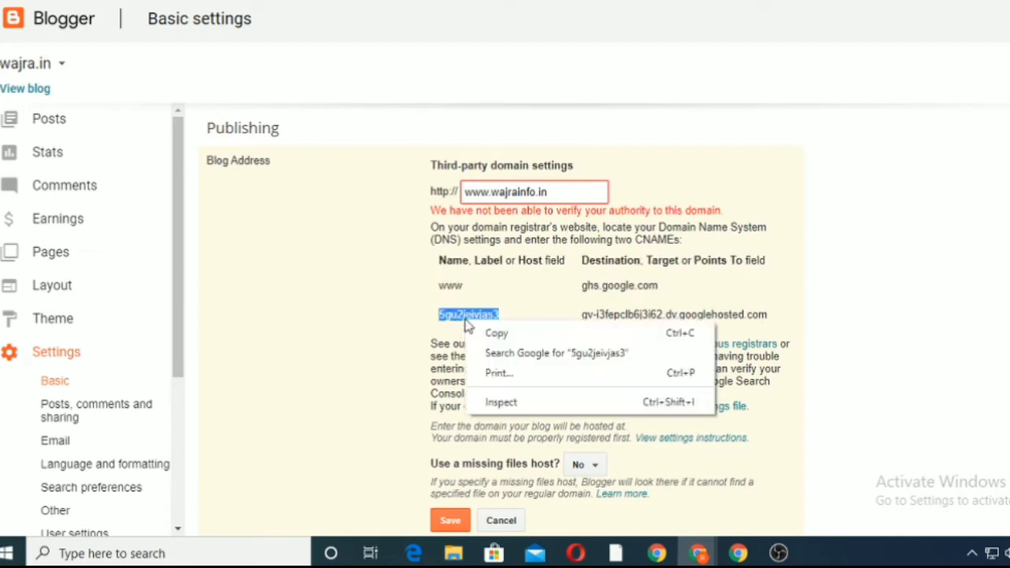
{"action": "left_click", "coordinate": [491, 337]}
Switch to Hostinger and paste the copied host name as the host of a new CNAME record
{"action": "left_click", "coordinate": [734, 552]}
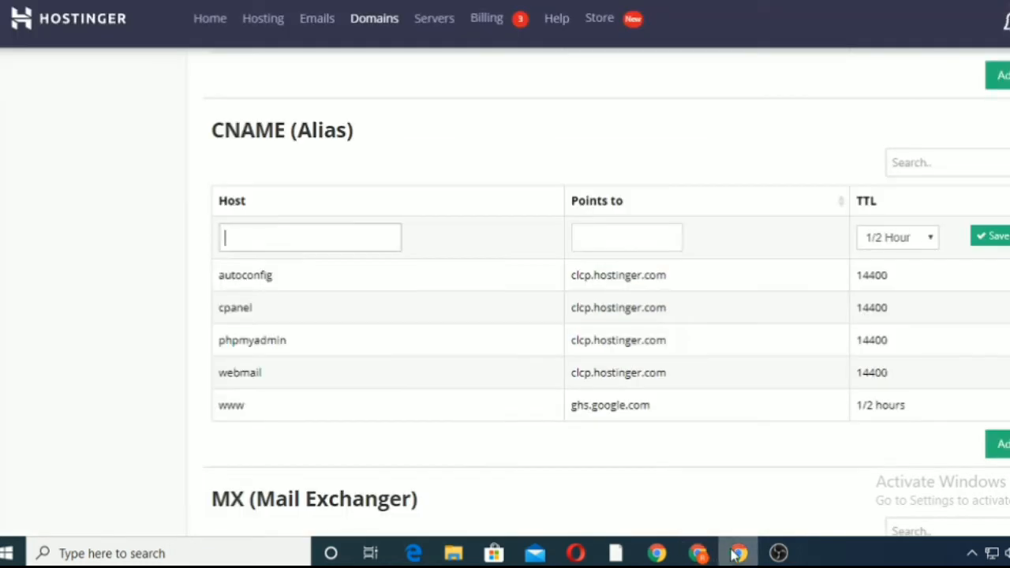
{"action": "right_click", "coordinate": [345, 246]}
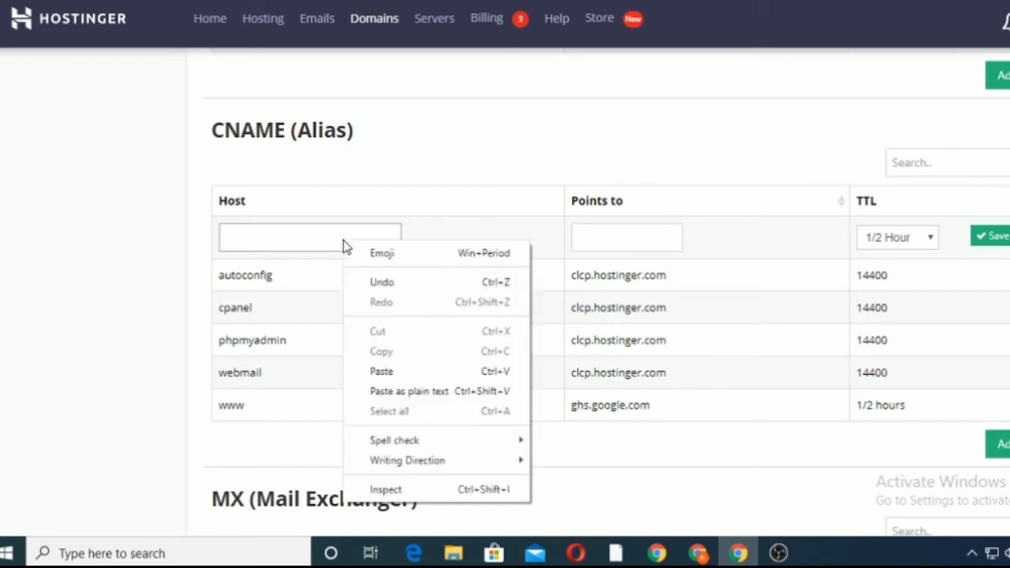
{"action": "left_click", "coordinate": [393, 368]}
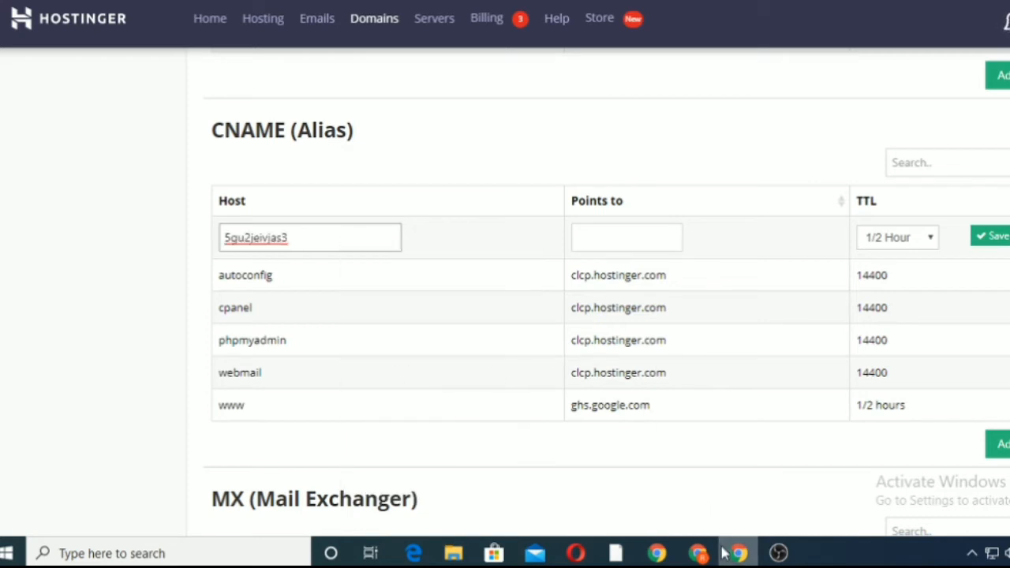
Switch to Blogger and copy the googlehosted.com destination of the second required CNAME record
{"action": "mouse_move", "coordinate": [738, 552]}
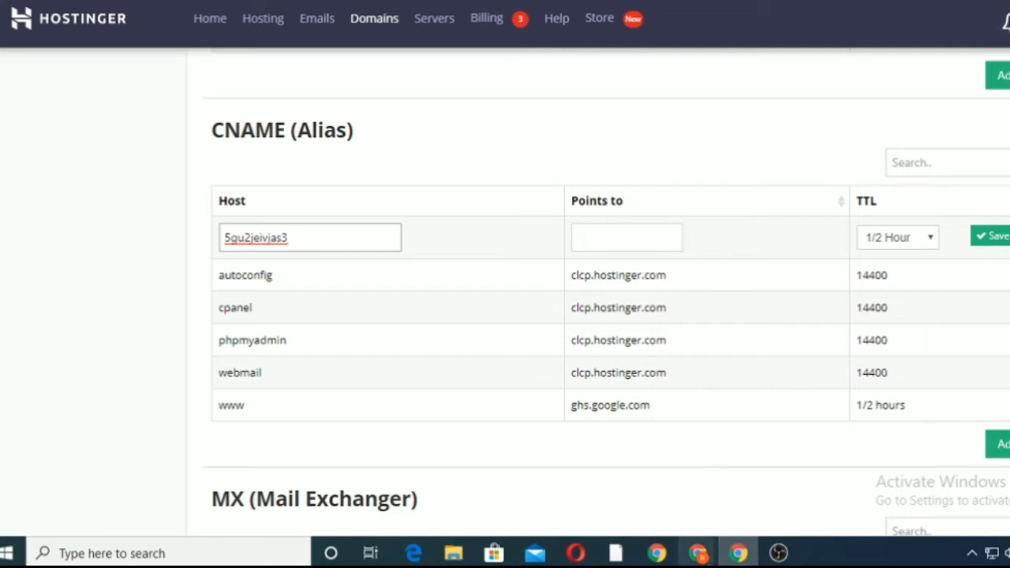
{"action": "mouse_move", "coordinate": [698, 553]}
{"action": "left_click", "coordinate": [630, 497]}
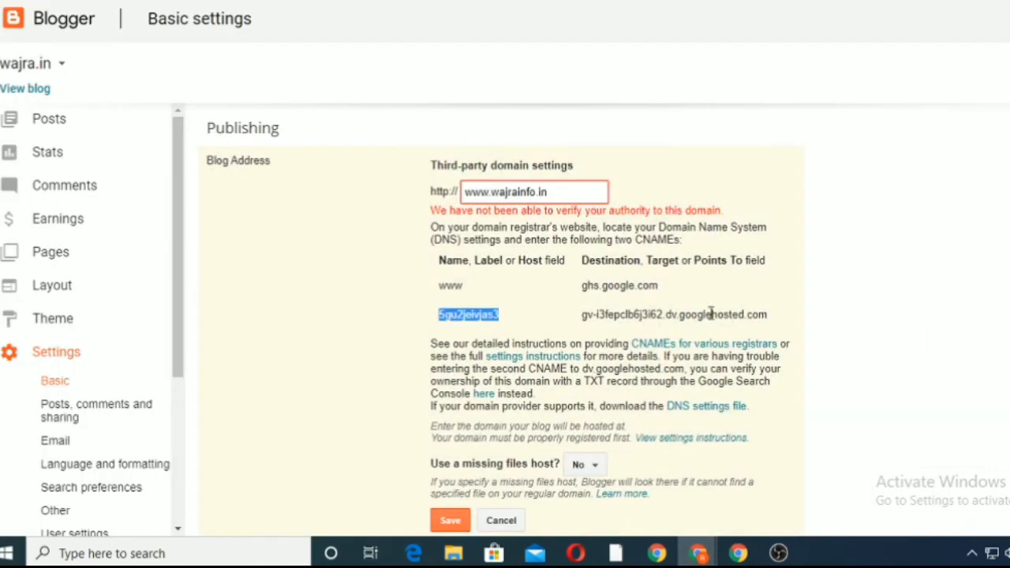
{"action": "left_click_drag", "start_coordinate": [768, 315], "coordinate": [574, 316]}
{"action": "right_click", "coordinate": [593, 319]}
{"action": "left_click", "coordinate": [631, 337]}
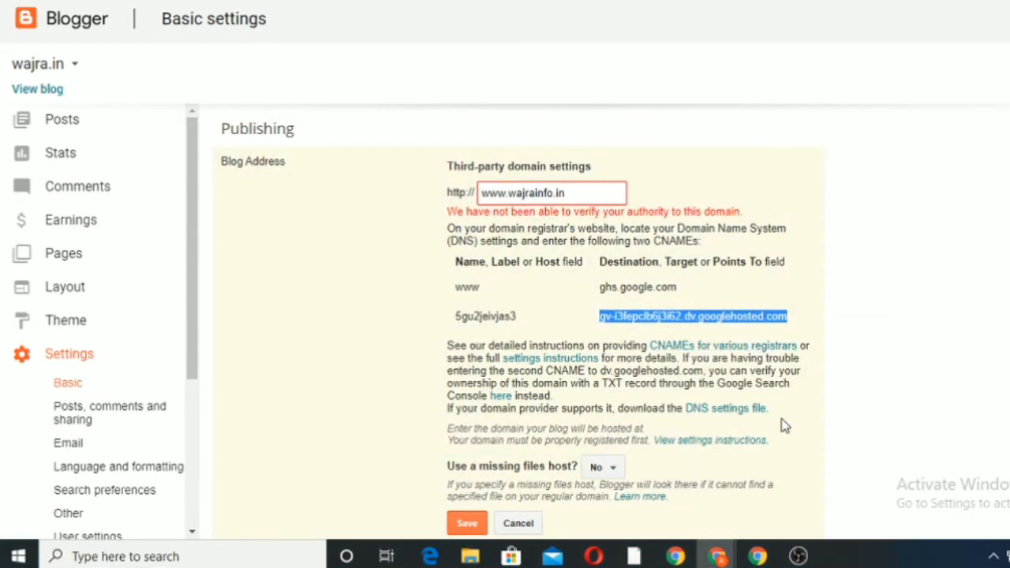
Switch to Hostinger, paste the googlehosted.com address as the new CNAME record's destination and save the record
{"action": "mouse_move", "coordinate": [757, 557]}
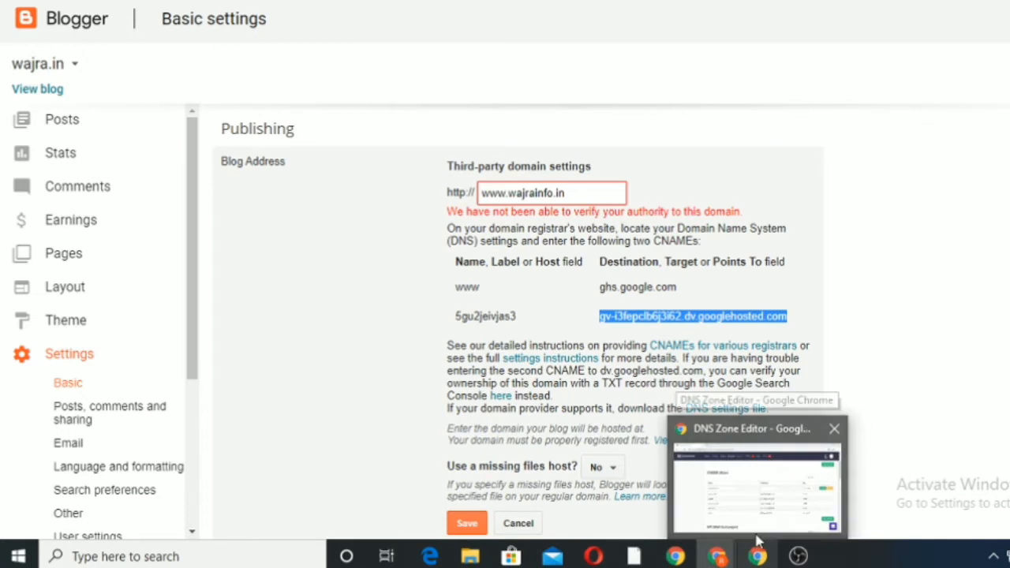
{"action": "left_click", "coordinate": [757, 530]}
{"action": "left_click", "coordinate": [618, 246]}
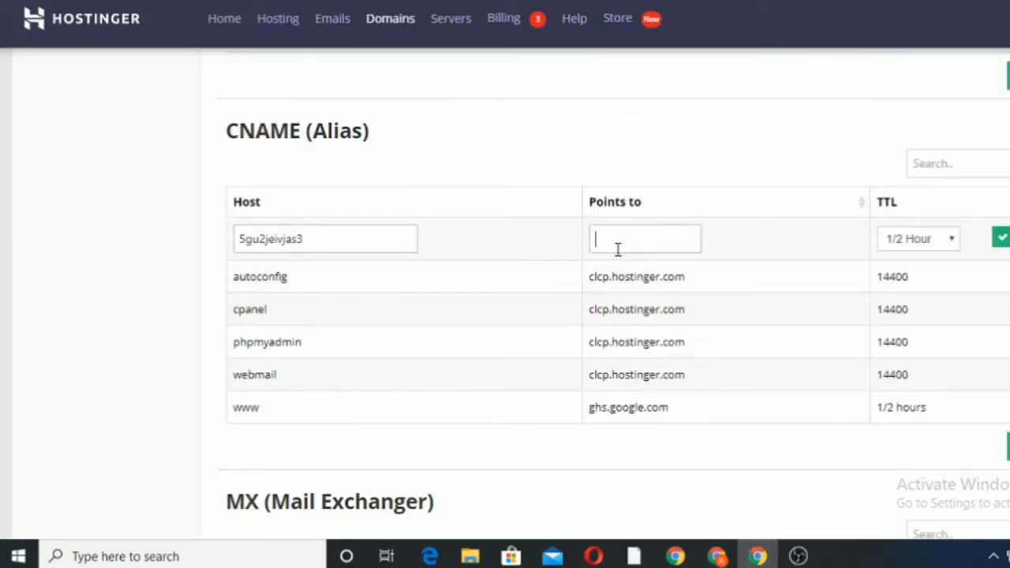
{"action": "right_click", "coordinate": [618, 242]}
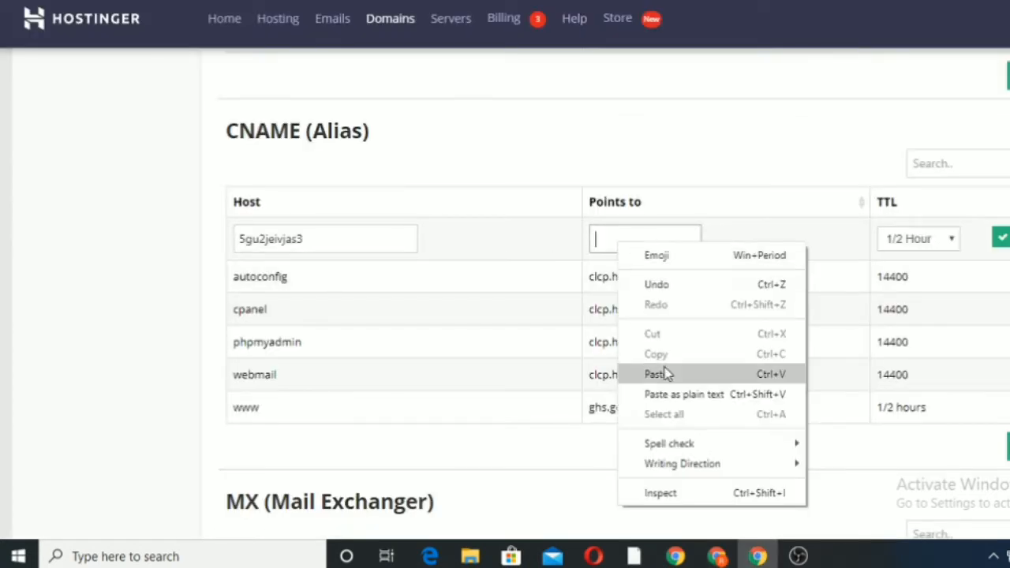
{"action": "left_click", "coordinate": [655, 374]}
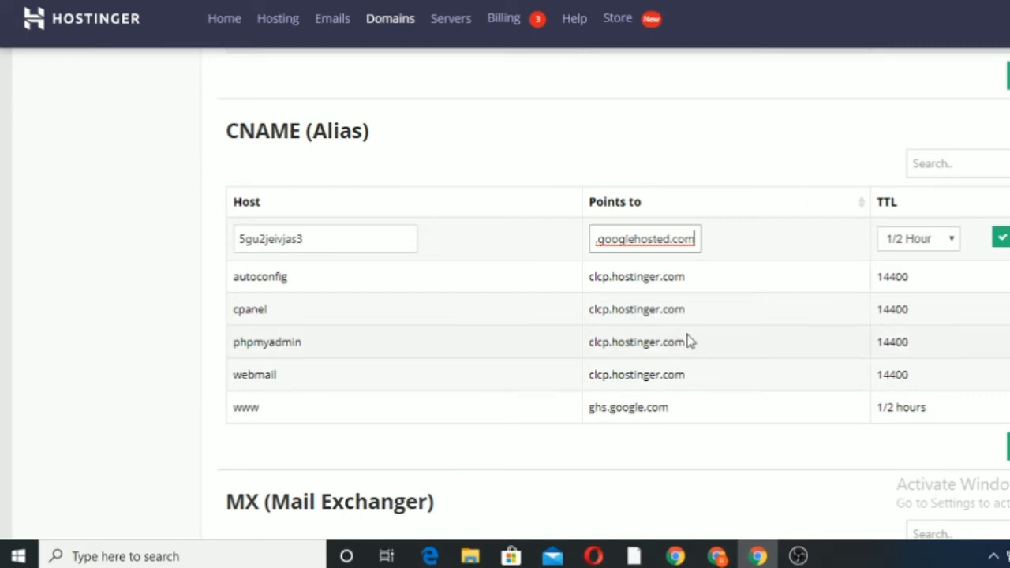
{"action": "left_click", "coordinate": [1000, 238]}
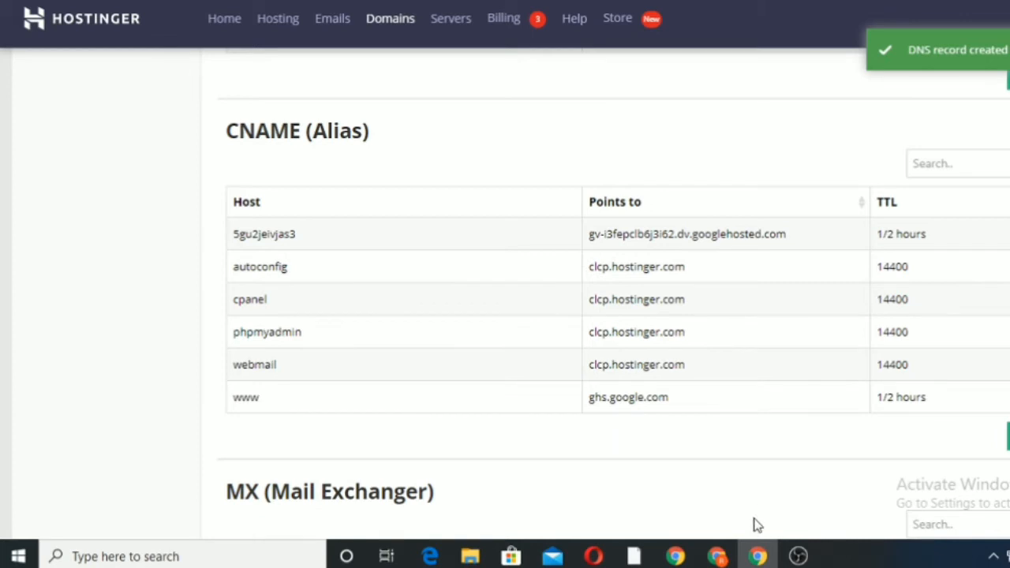
Switch to Blogger and open the settings instructions for setting up a custom domain
{"action": "mouse_move", "coordinate": [720, 558]}
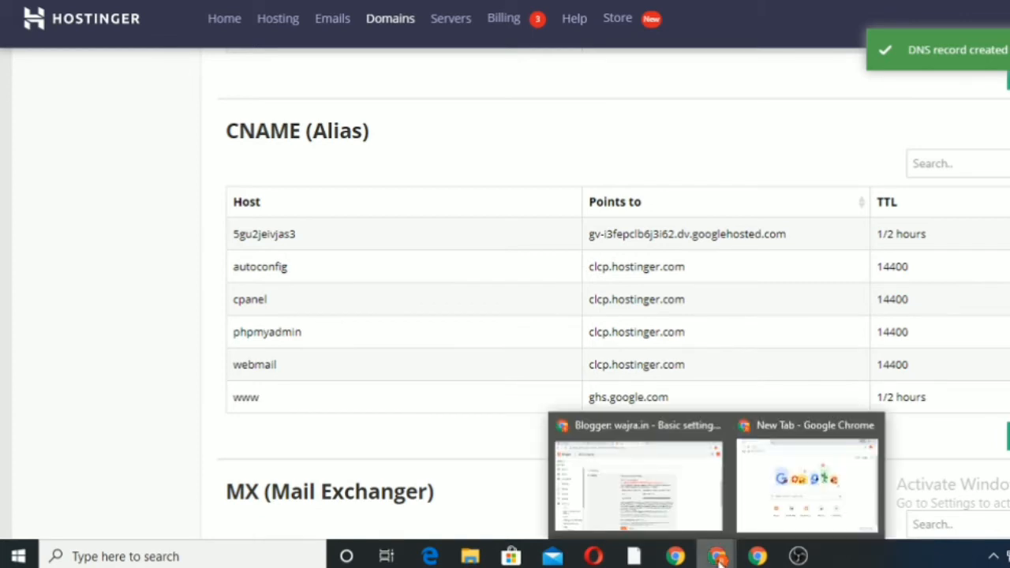
{"action": "left_click", "coordinate": [674, 478]}
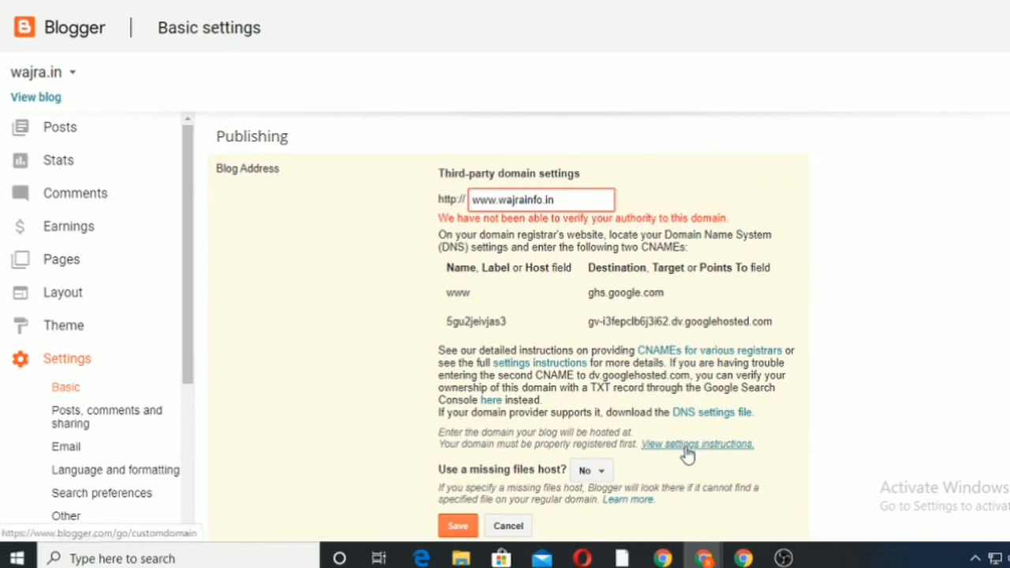
{"action": "left_click", "coordinate": [686, 447]}
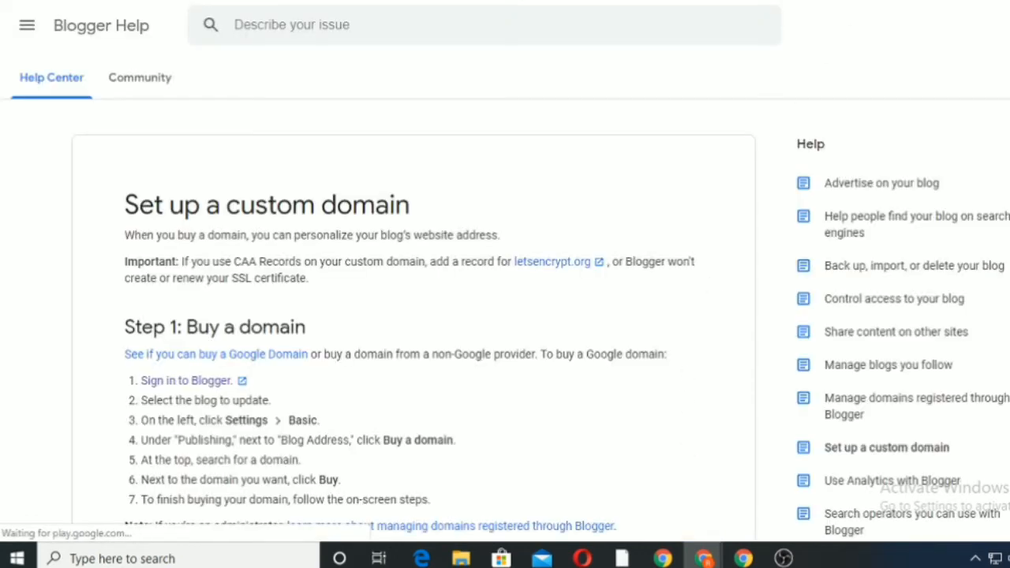
{"action": "scroll", "coordinate": [325, 316], "scroll_direction": "down", "scroll_amount": 8}
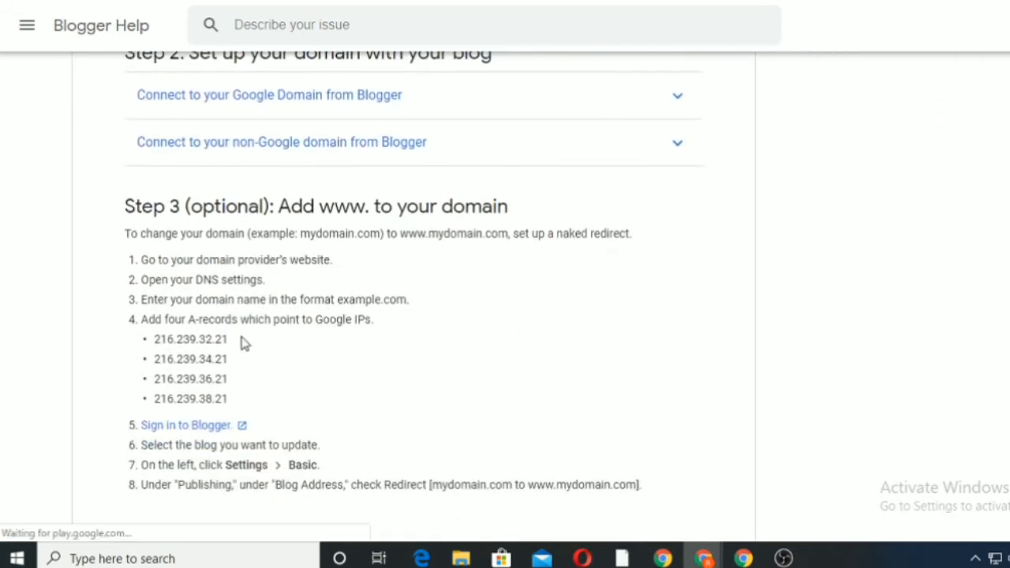
{"action": "left_click_drag", "start_coordinate": [228, 340], "coordinate": [153, 339]}
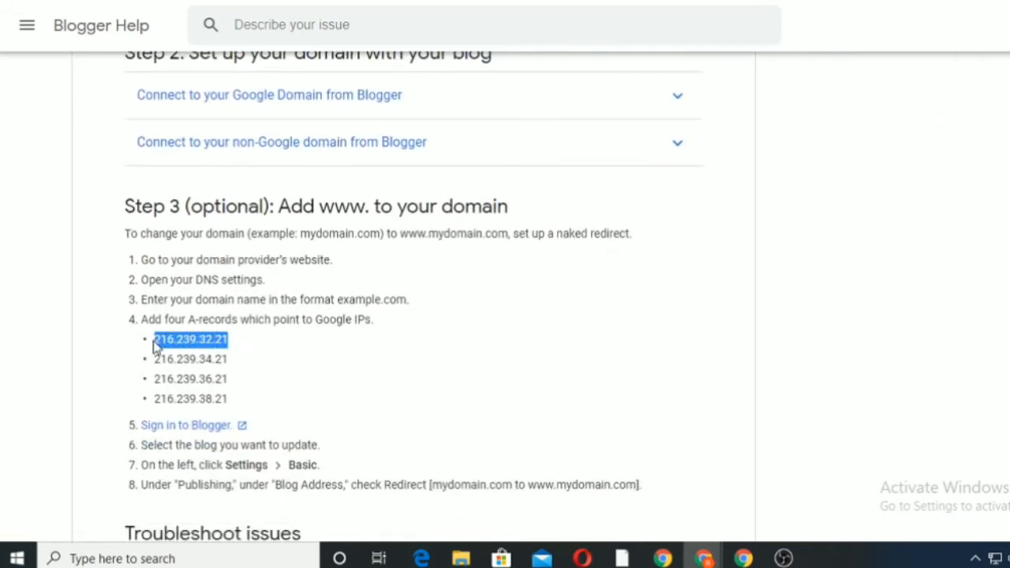
{"action": "right_click", "coordinate": [168, 345]}
{"action": "left_click", "coordinate": [198, 353]}
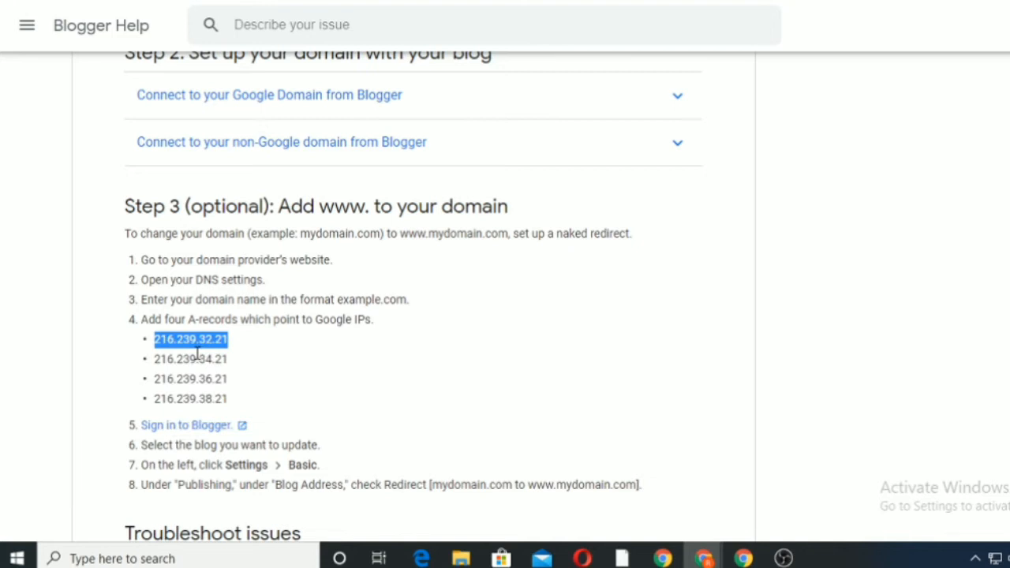
Switch to Hostinger and start a new A record for wajrainfo.in with @ as its host
{"action": "left_click", "coordinate": [741, 559]}
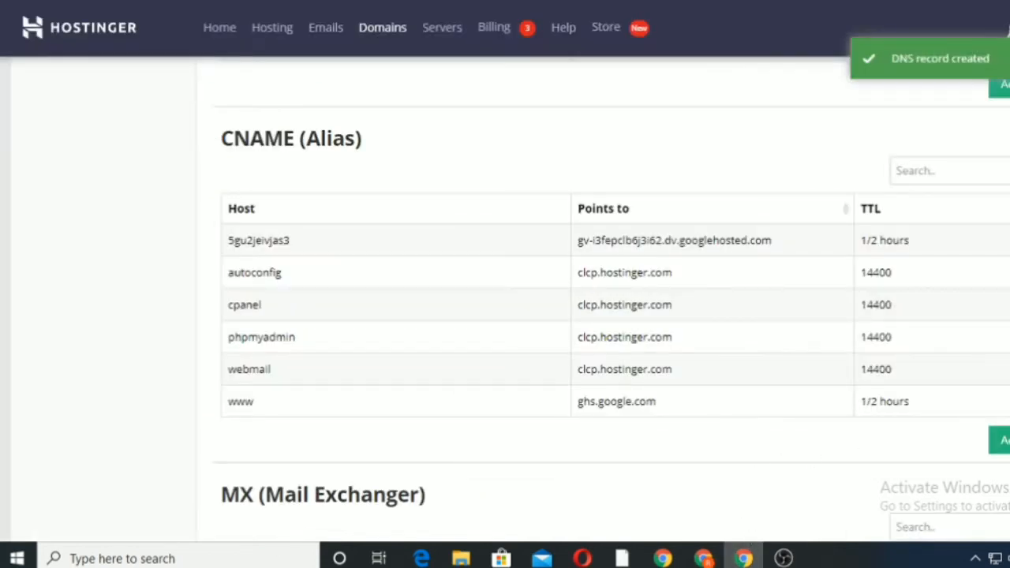
{"action": "scroll", "coordinate": [603, 300], "scroll_direction": "down", "scroll_amount": 1}
{"action": "scroll", "coordinate": [603, 300], "scroll_direction": "up", "scroll_amount": 4}
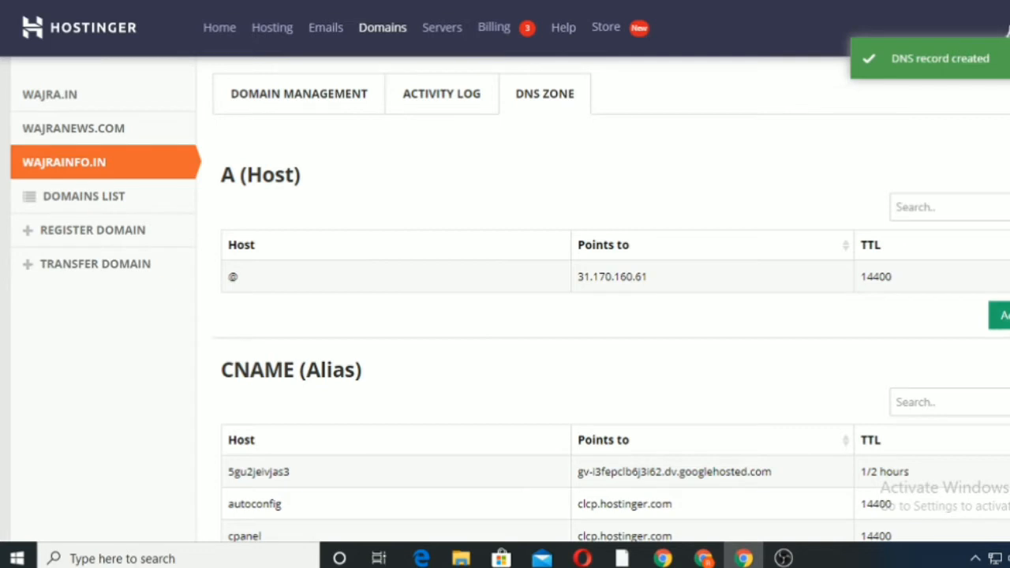
{"action": "left_click", "coordinate": [999, 316]}
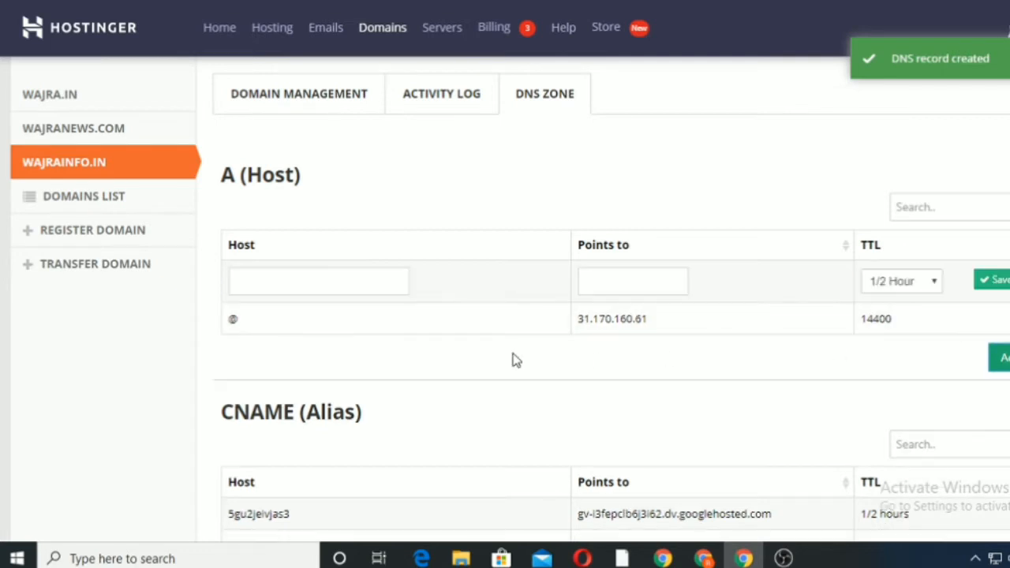
{"action": "left_click", "coordinate": [285, 283]}
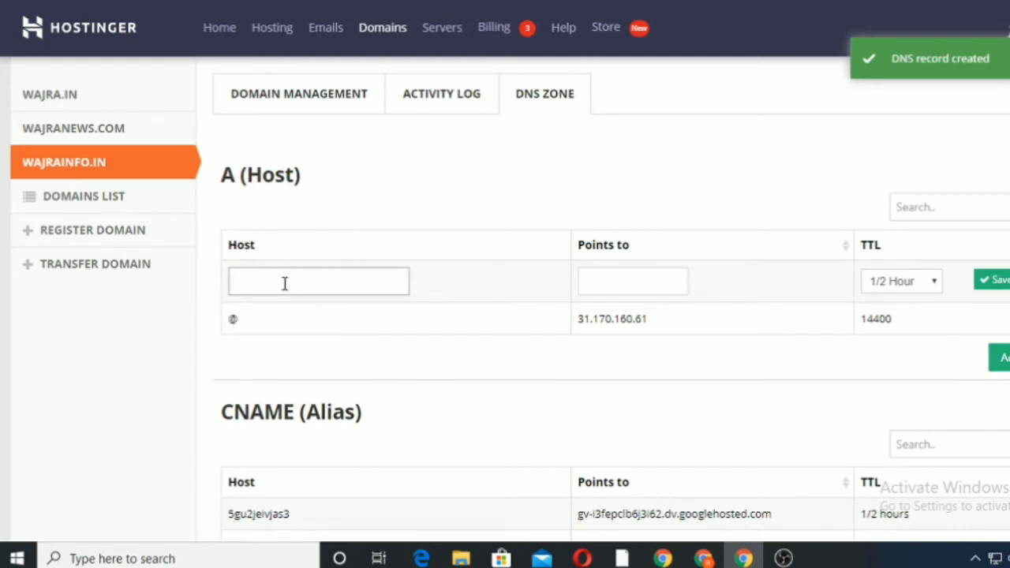
{"action": "type", "text": "@"}
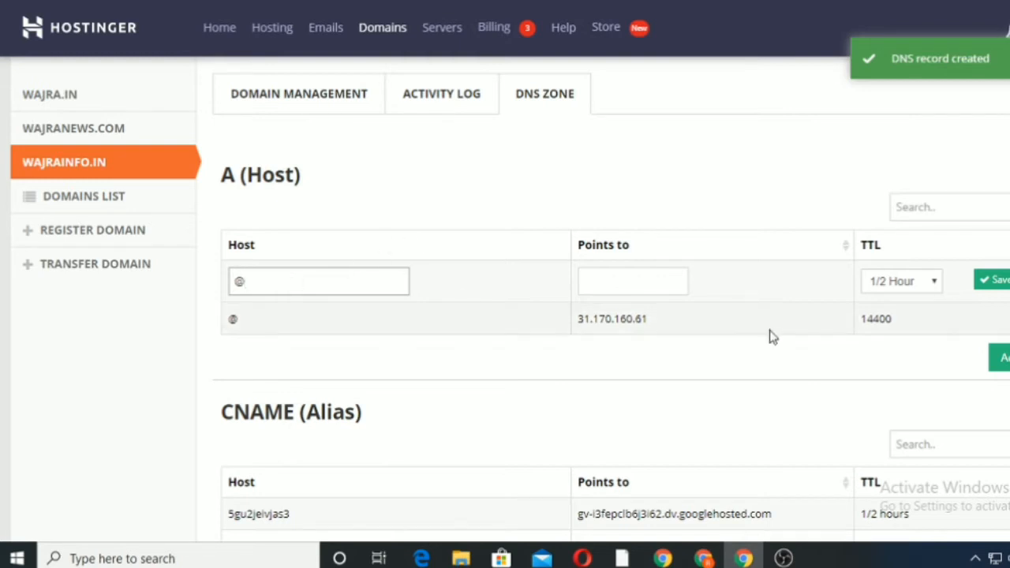
Point the new A record to 216.239.32.21, set its TTL to 1 hour and save it
{"action": "left_click", "coordinate": [632, 276]}
{"action": "right_click", "coordinate": [632, 277]}
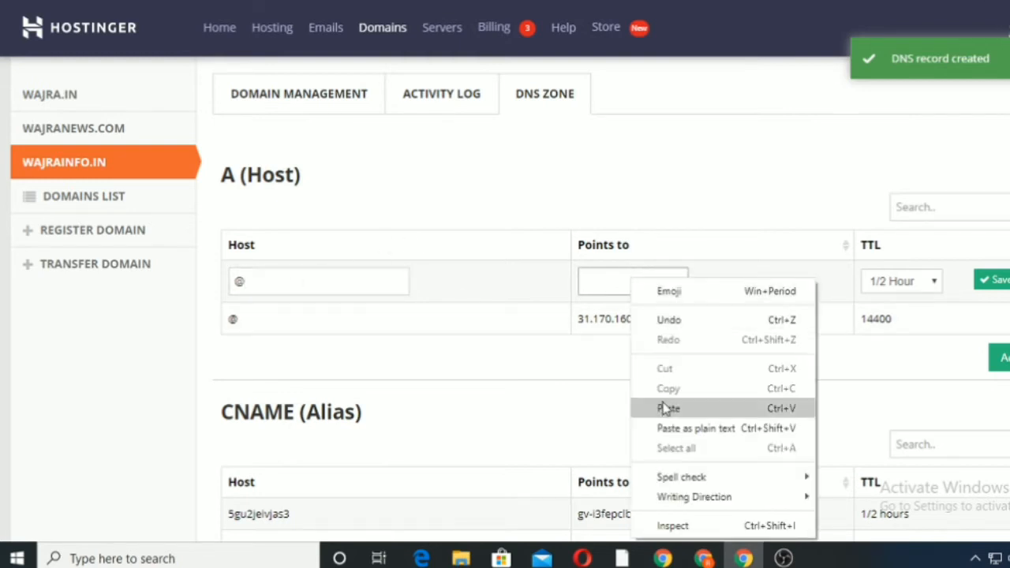
{"action": "left_click", "coordinate": [665, 407]}
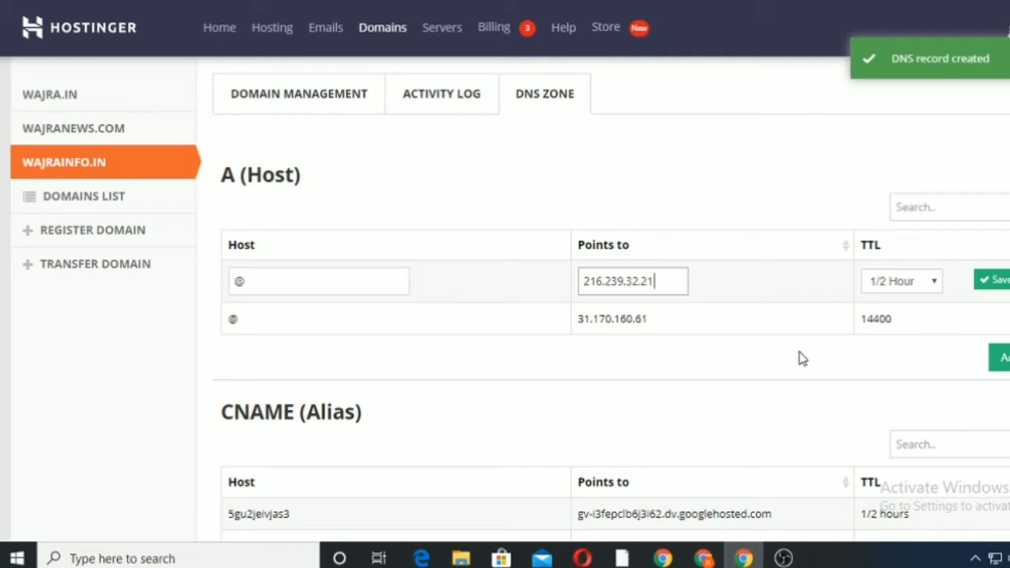
{"action": "left_click", "coordinate": [931, 281]}
{"action": "left_click", "coordinate": [911, 319]}
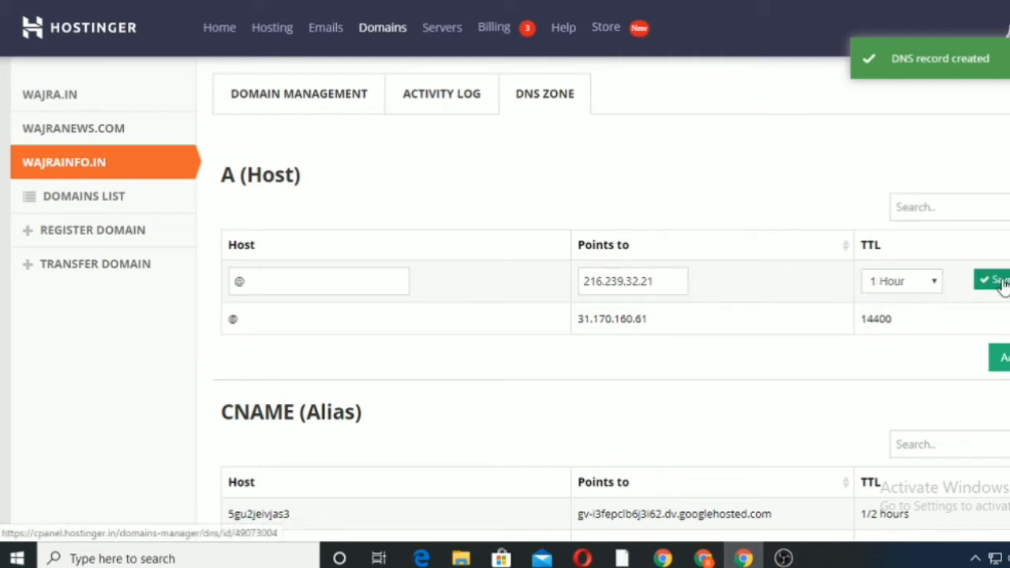
{"action": "left_click", "coordinate": [999, 281]}
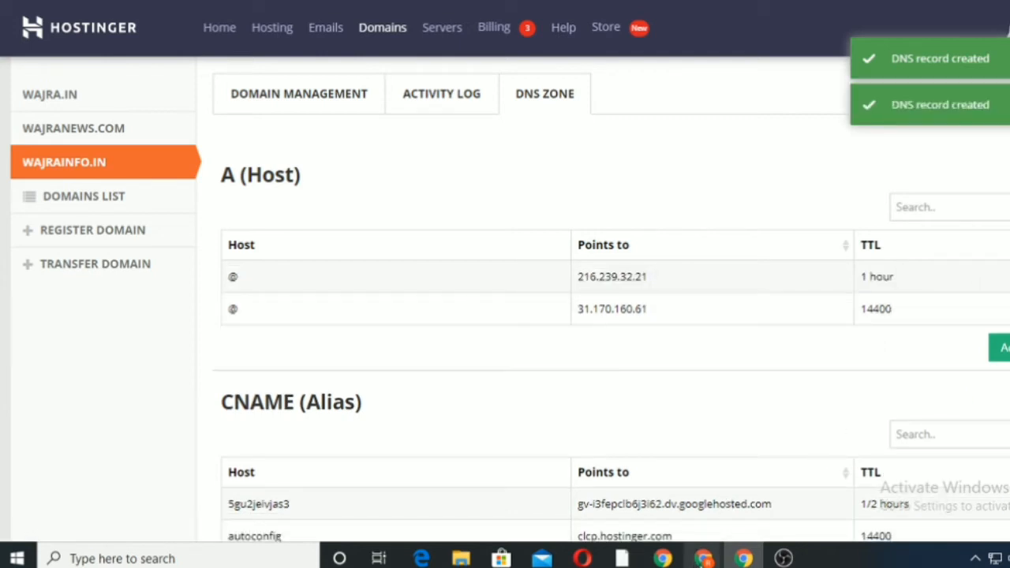
Switch to the Blogger Help page and copy the second Google IP, 216.239.34.21
{"action": "mouse_move", "coordinate": [702, 558]}
{"action": "left_click", "coordinate": [624, 482]}
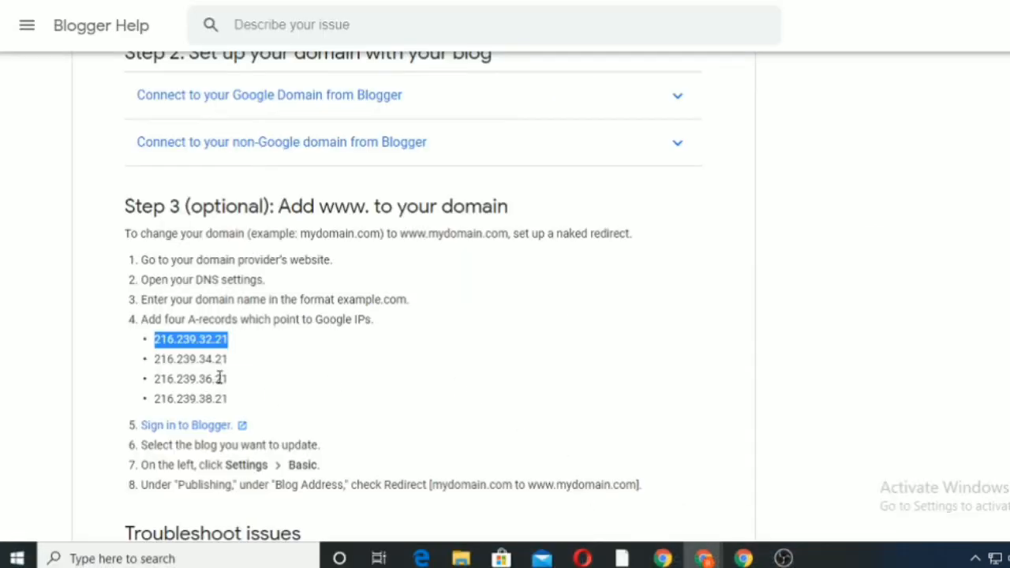
{"action": "left_click_drag", "start_coordinate": [227, 359], "coordinate": [144, 370]}
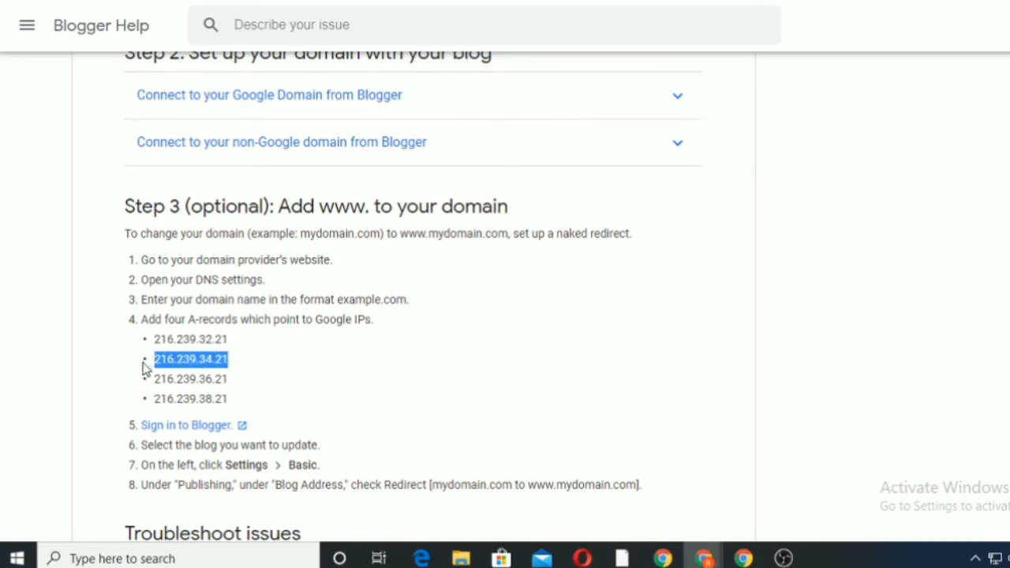
{"action": "right_click", "coordinate": [173, 359]}
{"action": "left_click", "coordinate": [197, 370]}
Back in Hostinger, add and save an A record with host @ pointing to 216.239.34.21 and a TTL of 1 hour
{"action": "left_click", "coordinate": [742, 559]}
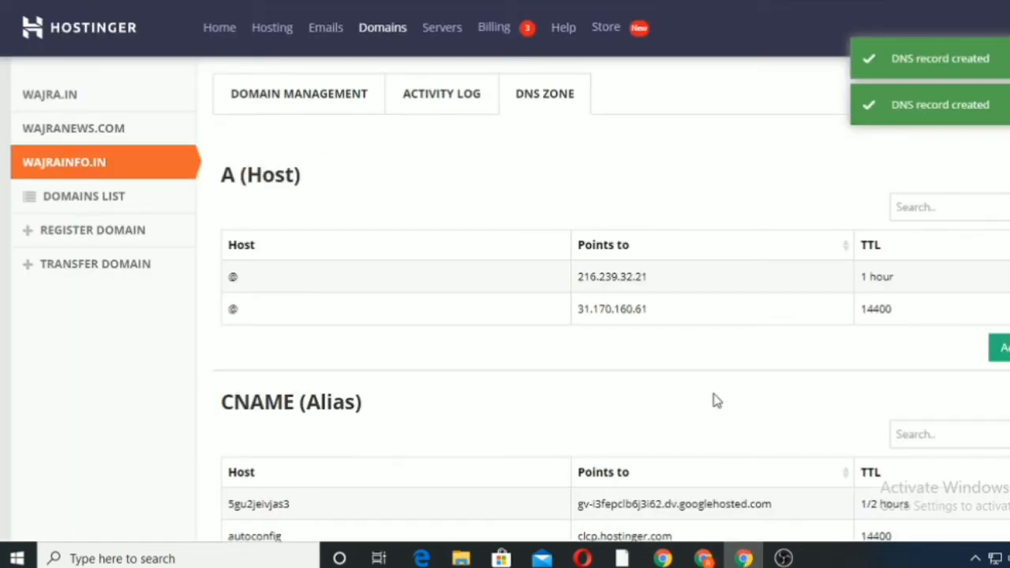
{"action": "left_click", "coordinate": [999, 347]}
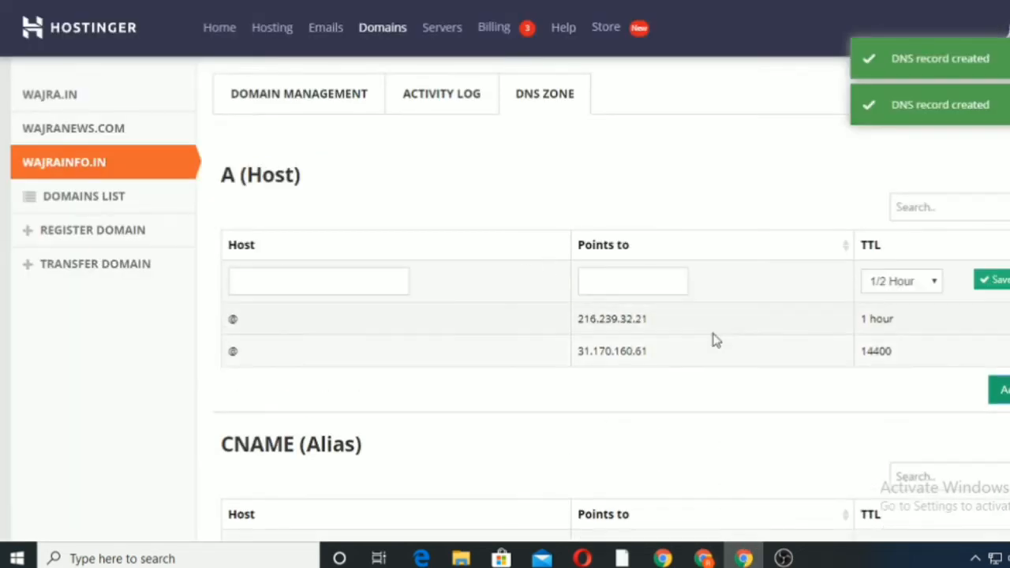
{"action": "left_click", "coordinate": [333, 277]}
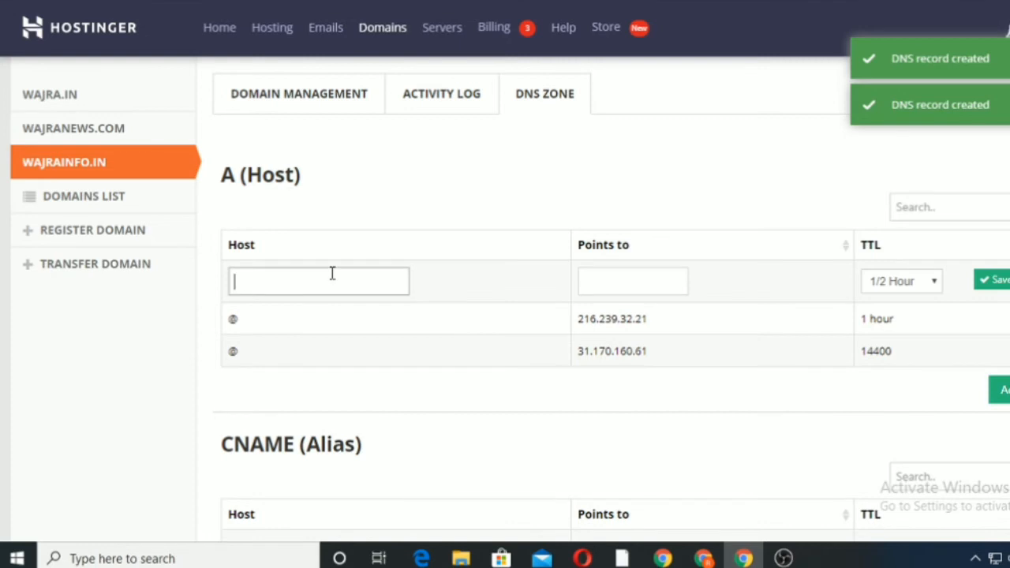
{"action": "type", "text": "@"}
{"action": "left_click", "coordinate": [586, 280]}
{"action": "right_click", "coordinate": [588, 282]}
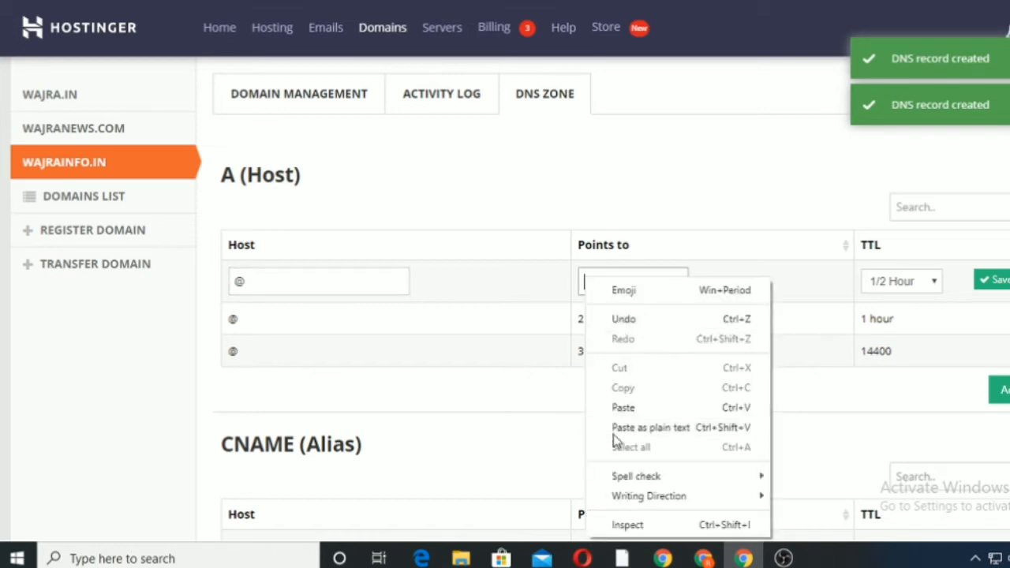
{"action": "left_click", "coordinate": [624, 408]}
{"action": "left_click", "coordinate": [931, 282]}
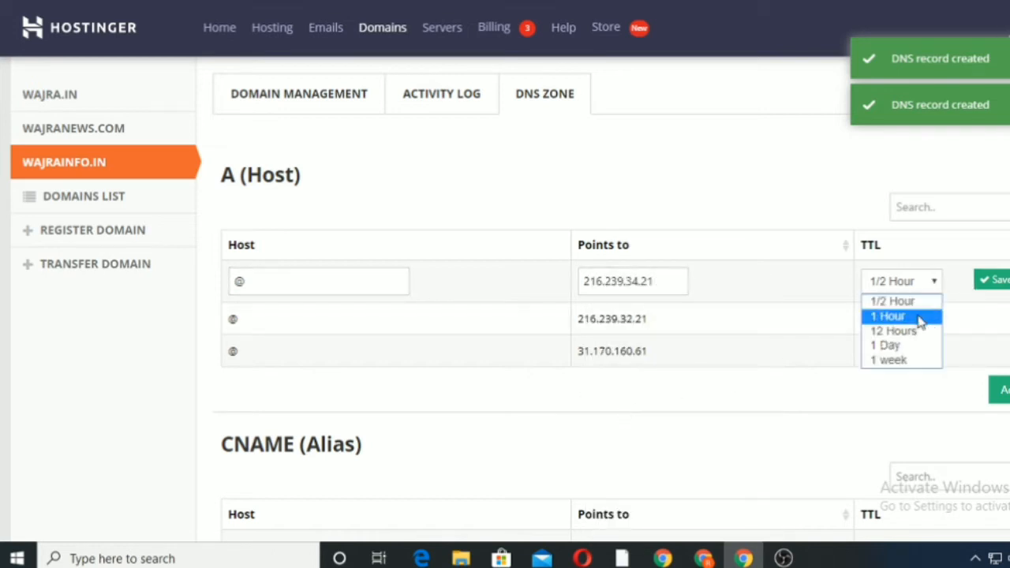
{"action": "left_click", "coordinate": [921, 317]}
{"action": "left_click", "coordinate": [996, 281]}
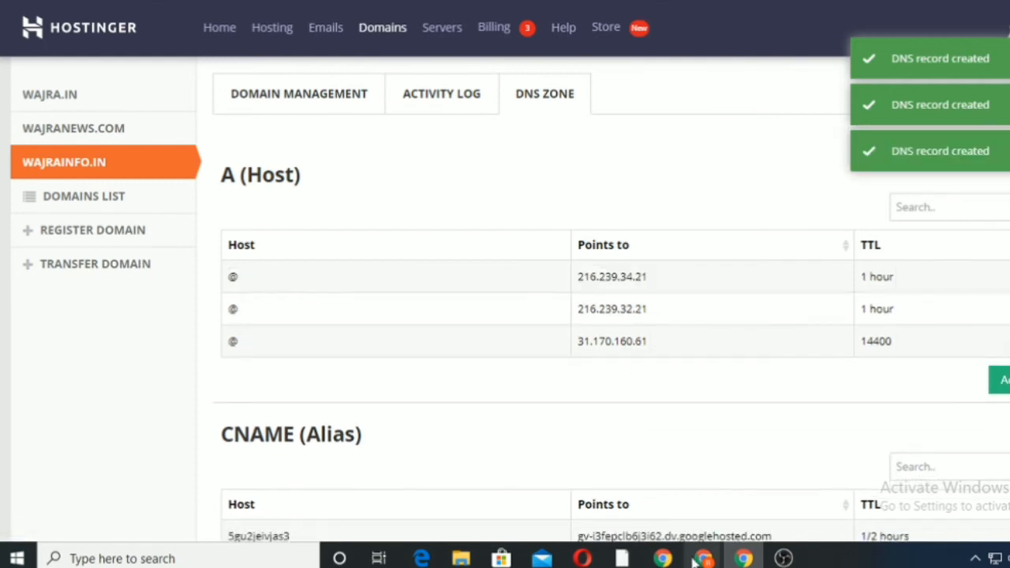
Return to the Blogger Help page and copy the third Google IP, 216.239.36.21
{"action": "mouse_move", "coordinate": [702, 560]}
{"action": "left_click", "coordinate": [654, 531]}
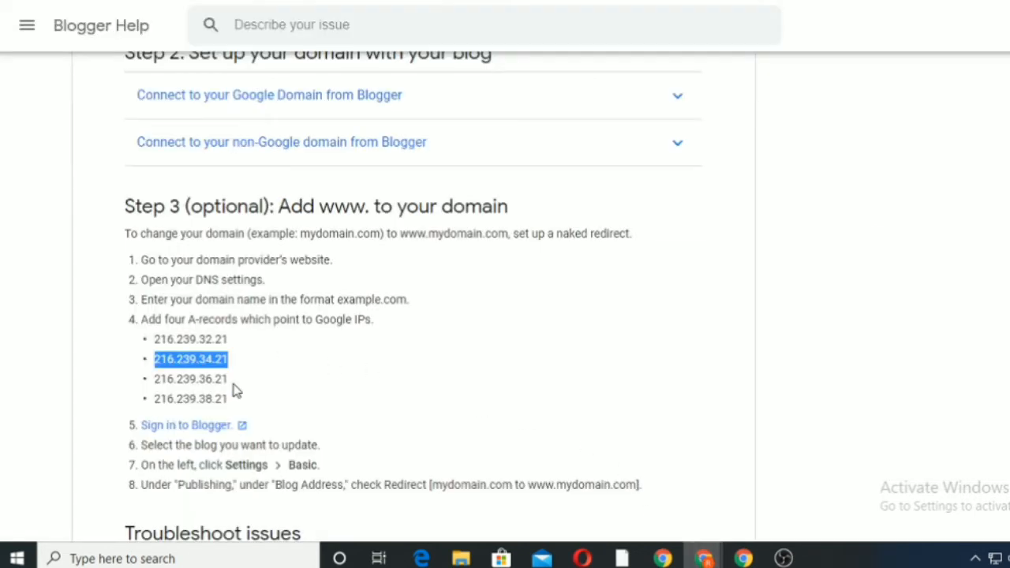
{"action": "left_click_drag", "start_coordinate": [229, 379], "coordinate": [153, 382]}
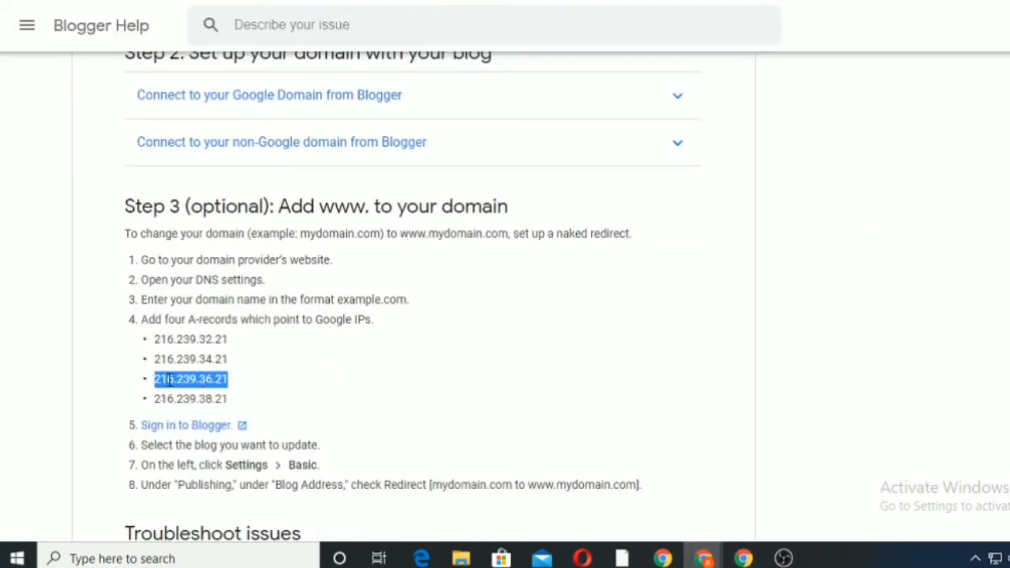
{"action": "right_click", "coordinate": [177, 385]}
{"action": "left_click", "coordinate": [197, 393]}
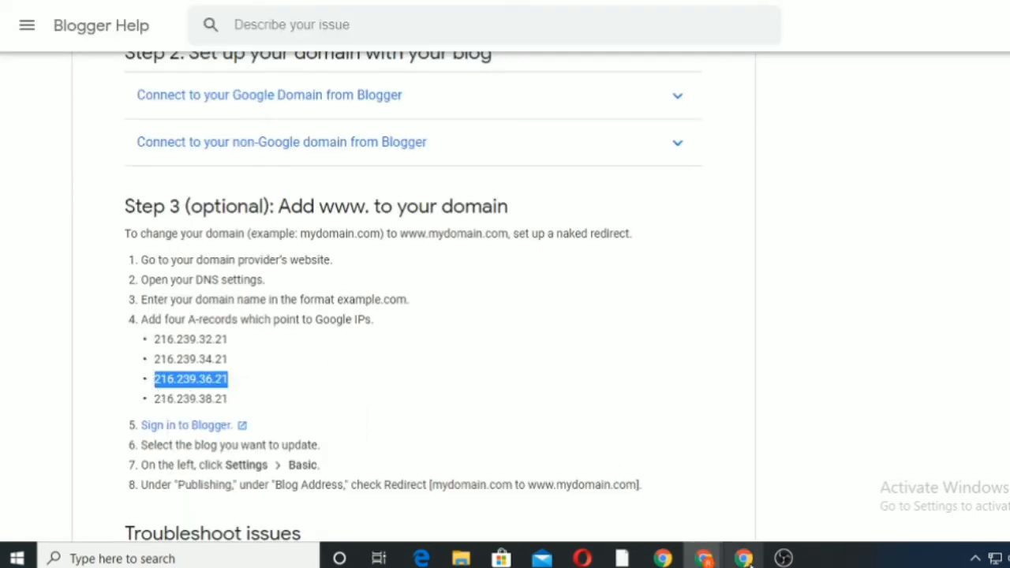
In Hostinger's DNS zone, create and save an A record with host @ pointing to 216.239.36.21 and a 1 hour TTL
{"action": "left_click", "coordinate": [744, 558]}
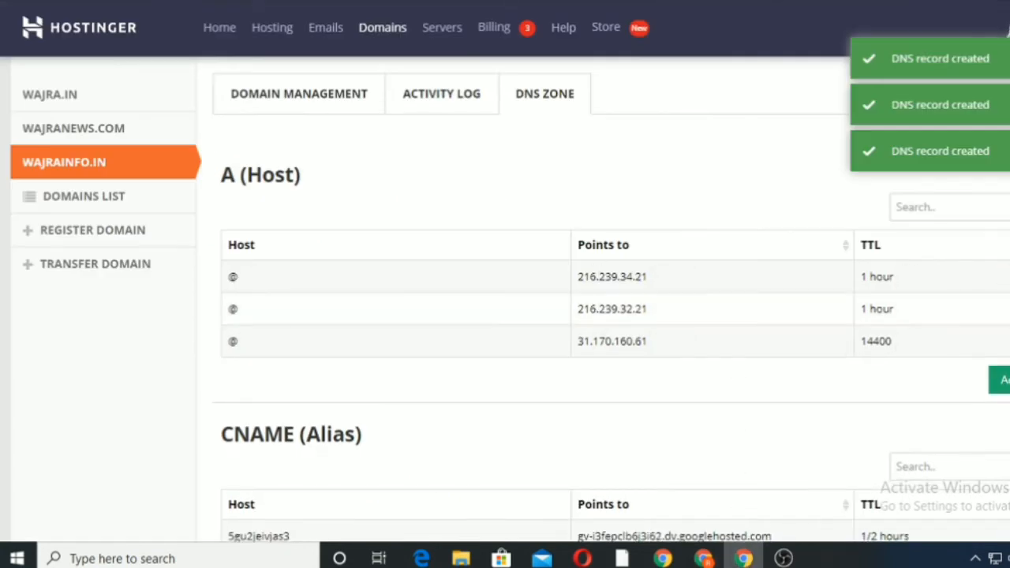
{"action": "left_click", "coordinate": [999, 379]}
{"action": "left_click", "coordinate": [287, 282]}
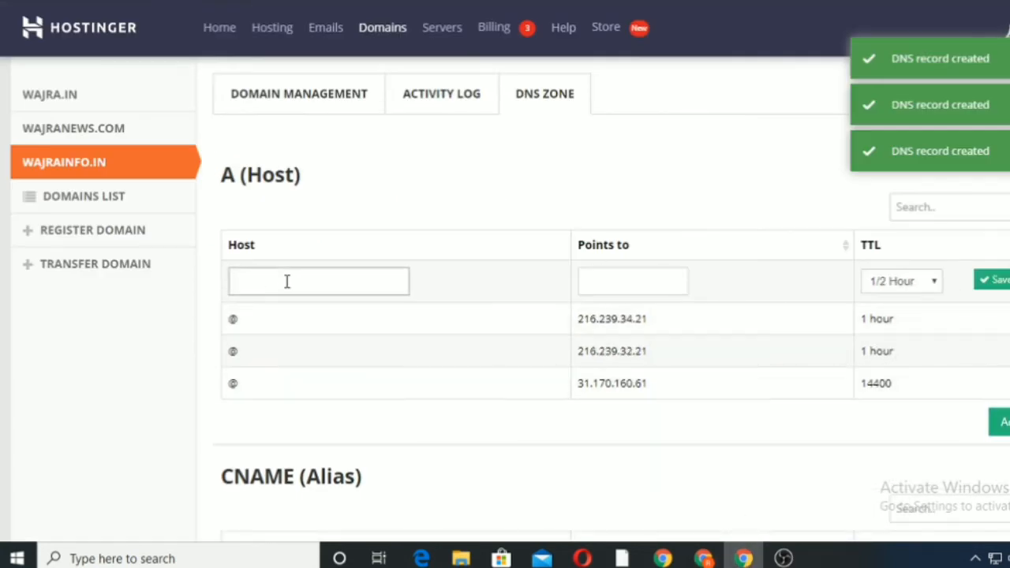
{"action": "type", "text": "@"}
{"action": "right_click", "coordinate": [605, 273]}
{"action": "left_click", "coordinate": [660, 404]}
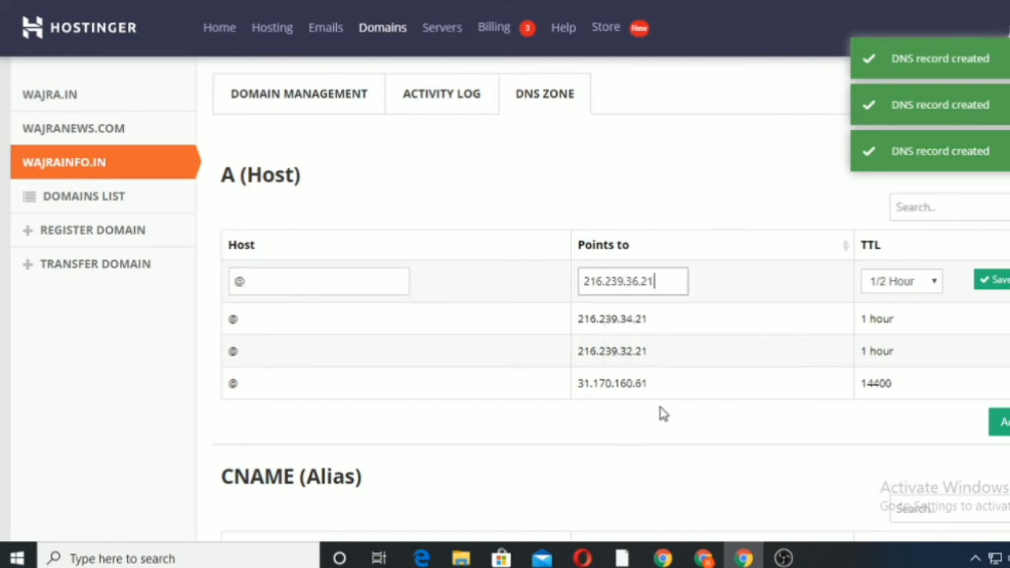
{"action": "left_click", "coordinate": [938, 285]}
{"action": "left_click", "coordinate": [921, 317]}
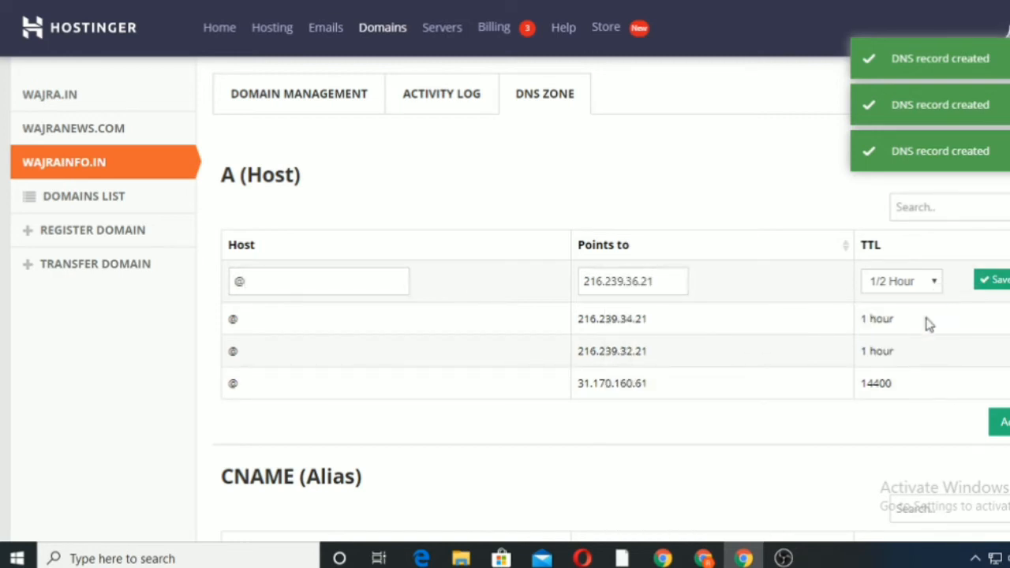
{"action": "left_click", "coordinate": [996, 282]}
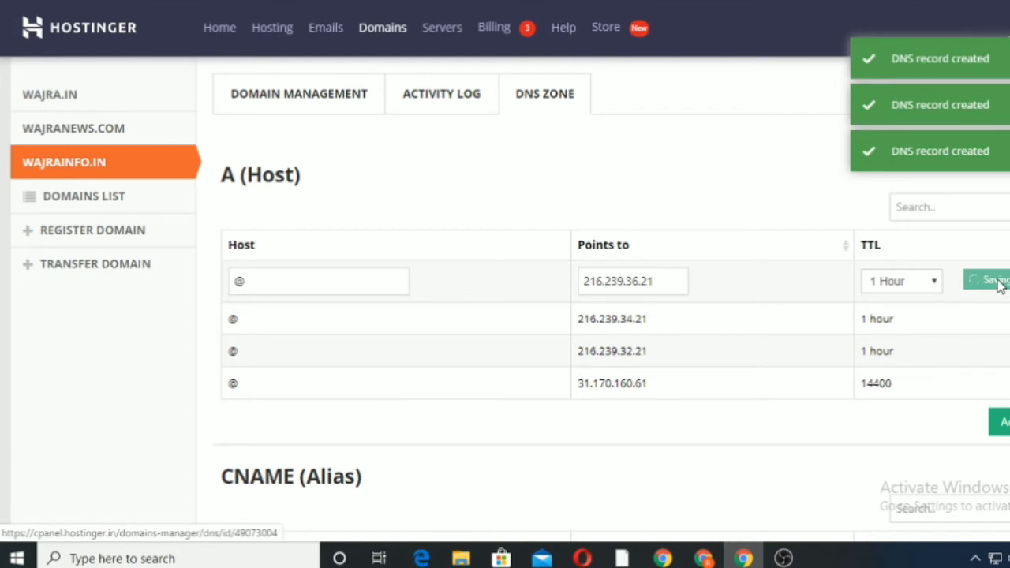
Go back to the Blogger Help page and copy the fourth Google IP, 216.239.38.21
{"action": "mouse_move", "coordinate": [702, 557]}
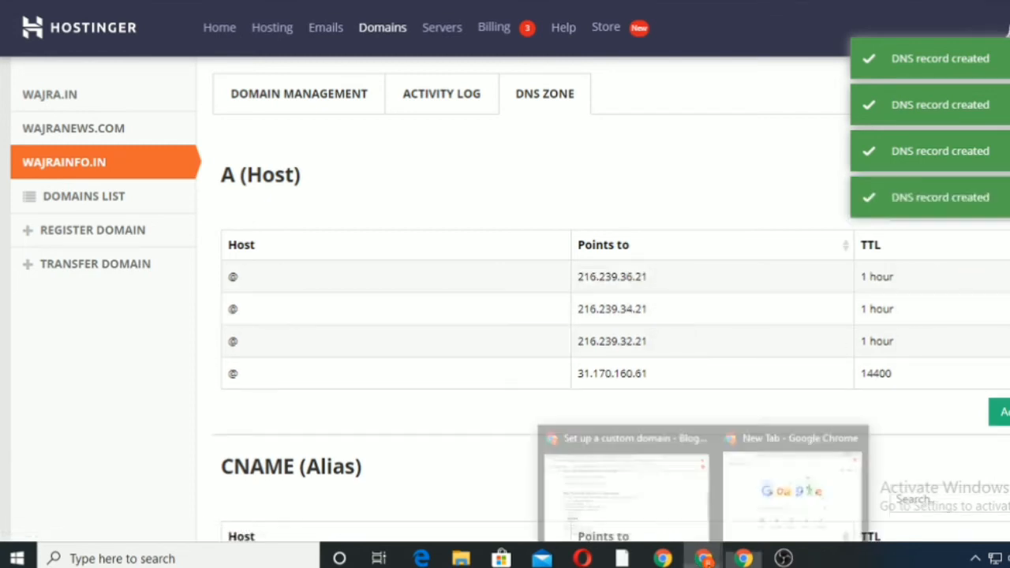
{"action": "left_click", "coordinate": [626, 511]}
{"action": "left_click_drag", "start_coordinate": [230, 399], "coordinate": [150, 409]}
{"action": "right_click", "coordinate": [155, 403]}
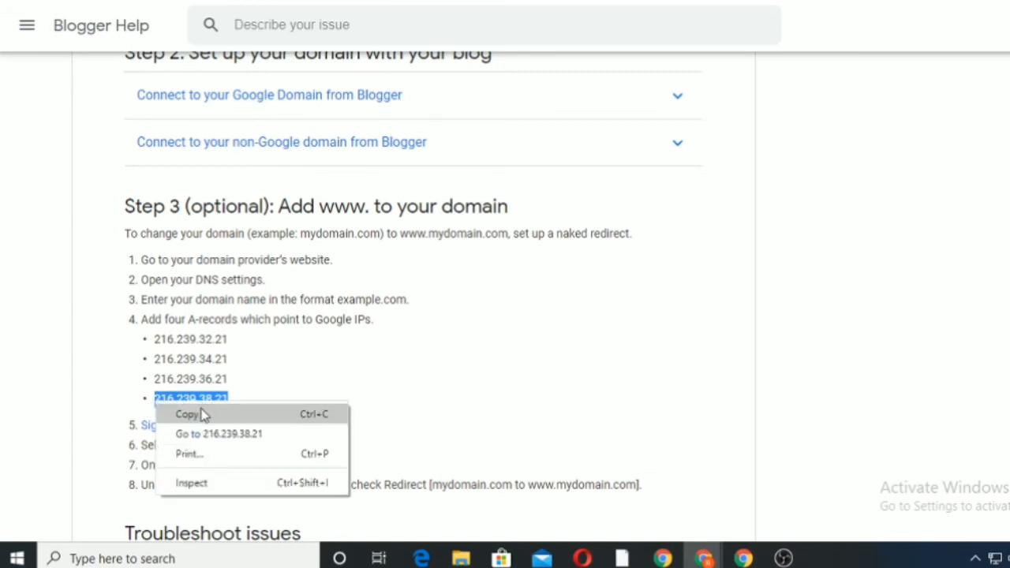
{"action": "left_click", "coordinate": [200, 415]}
In Hostinger, add the last A record pointing to 216.239.38.21 with host @ and a TTL of 1 hour, and save it
{"action": "left_click", "coordinate": [744, 558]}
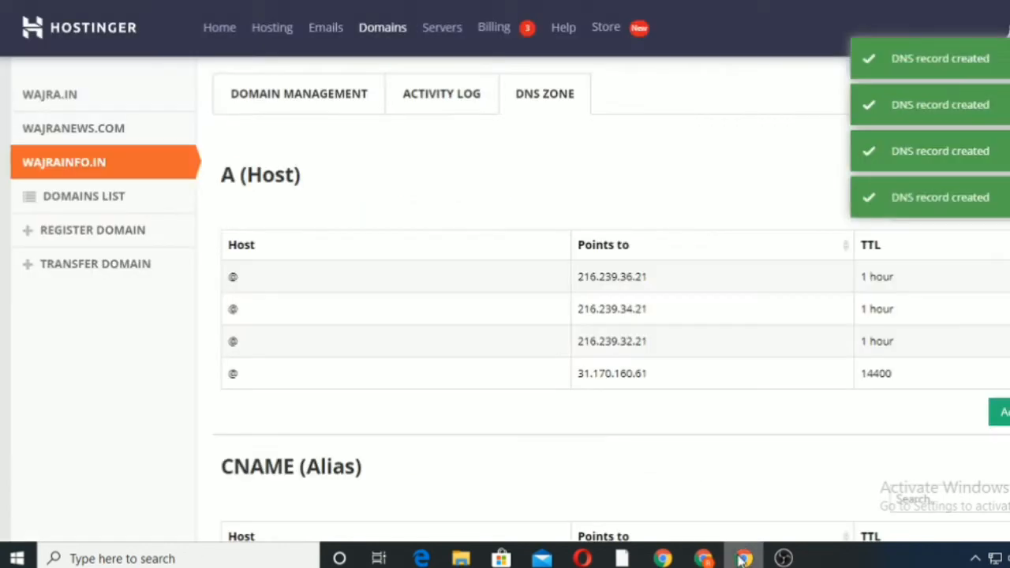
{"action": "left_click", "coordinate": [999, 412]}
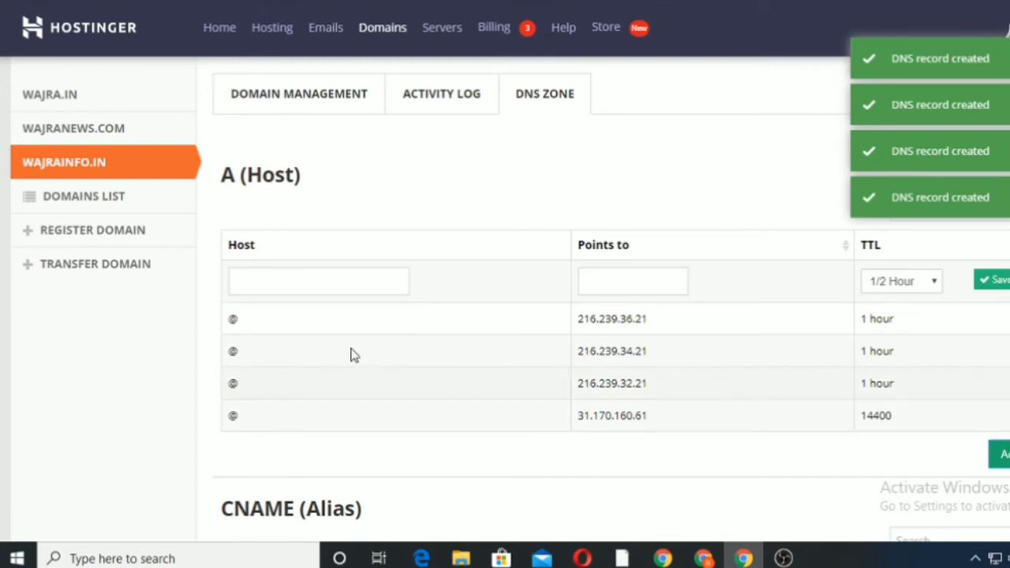
{"action": "left_click", "coordinate": [624, 278]}
{"action": "right_click", "coordinate": [624, 278]}
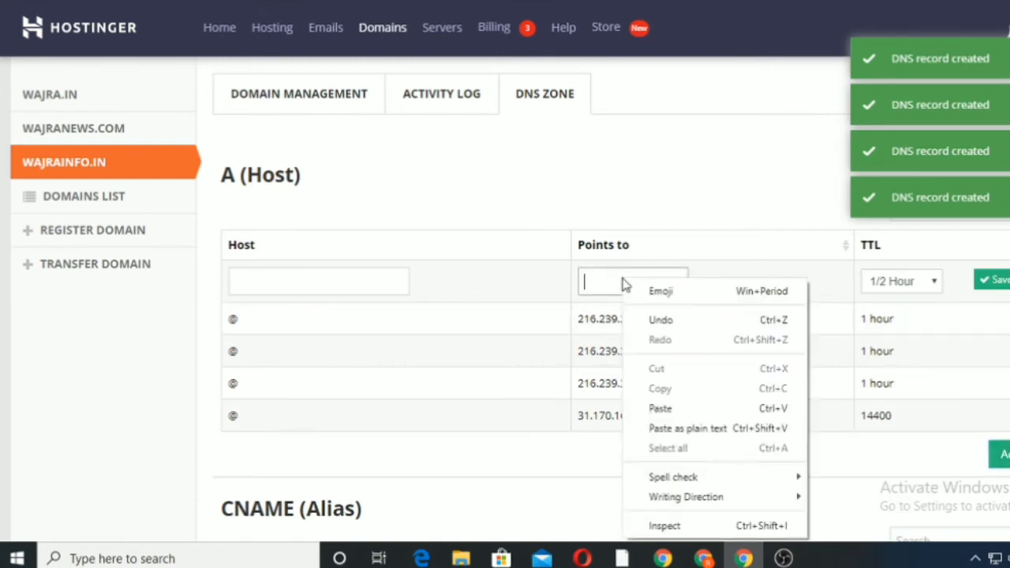
{"action": "left_click", "coordinate": [661, 410]}
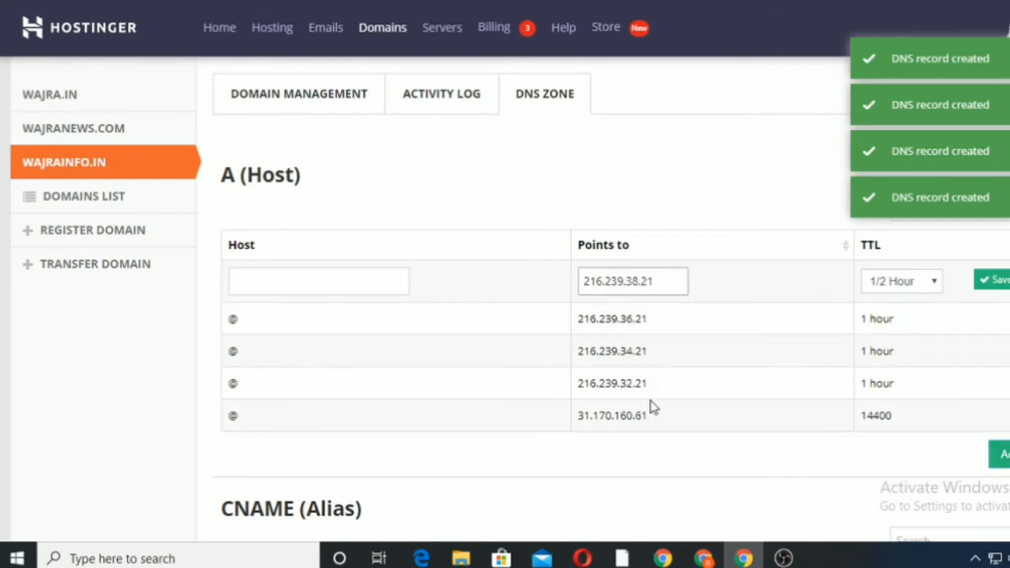
{"action": "left_click", "coordinate": [333, 274]}
{"action": "type", "text": "@"}
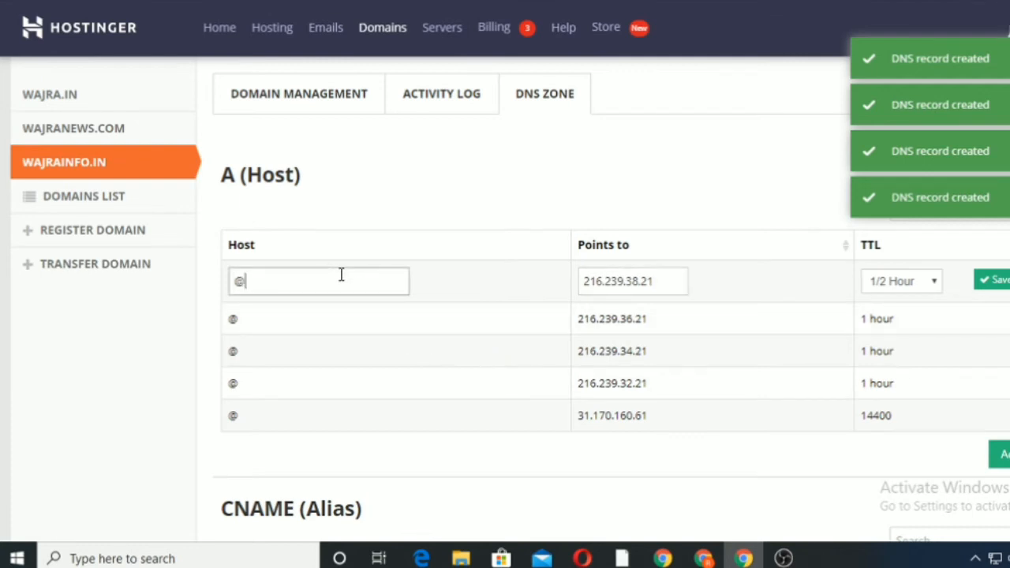
{"action": "left_click", "coordinate": [930, 286]}
{"action": "left_click", "coordinate": [900, 315]}
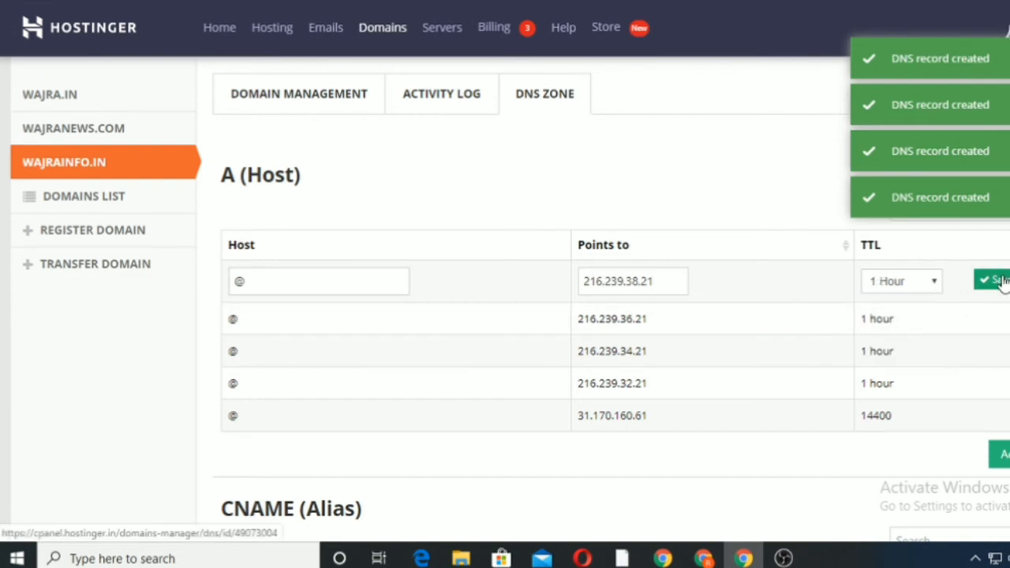
{"action": "left_click", "coordinate": [1000, 281]}
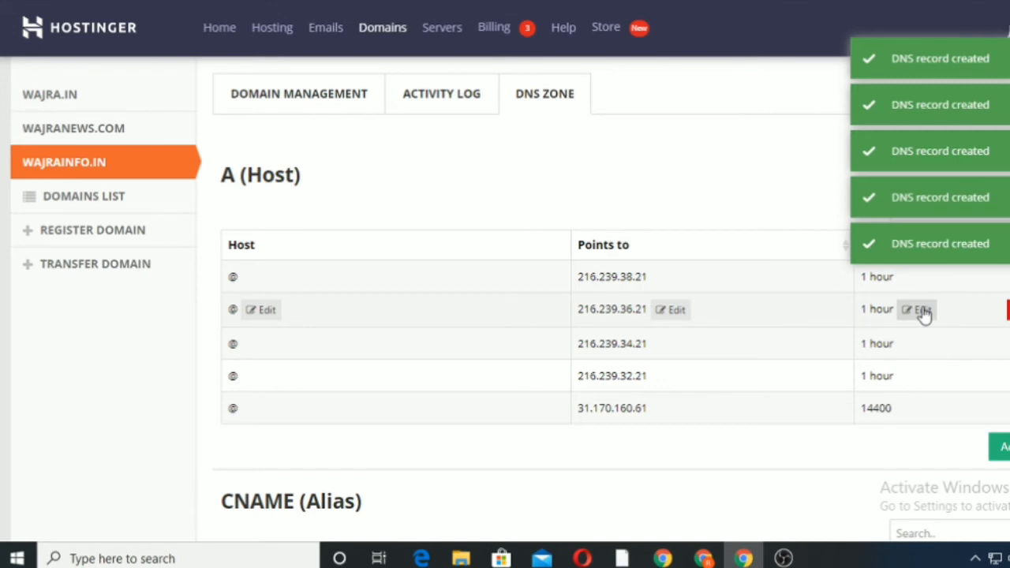
{"action": "mouse_move", "coordinate": [704, 557]}
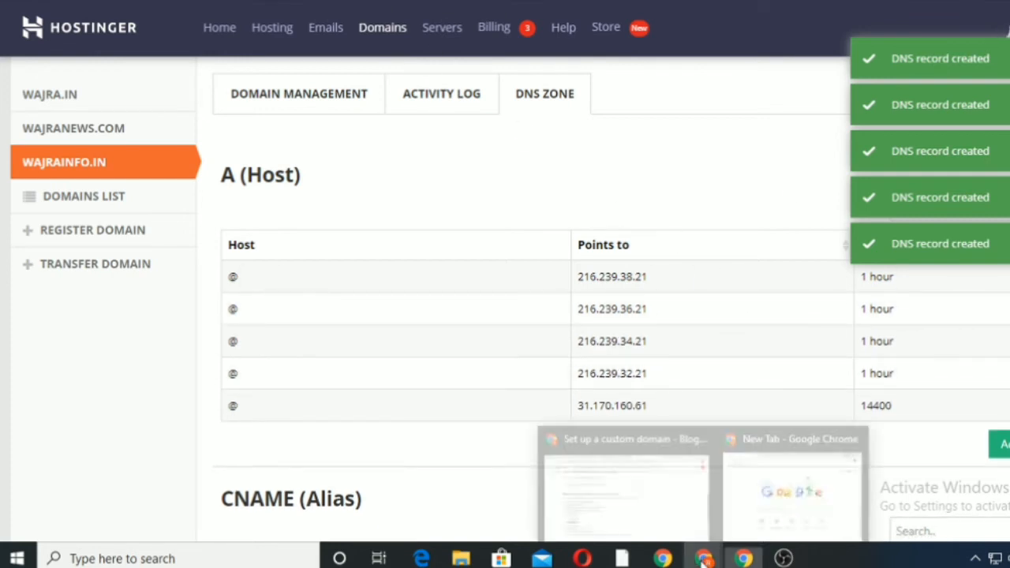
{"action": "left_click", "coordinate": [645, 513]}
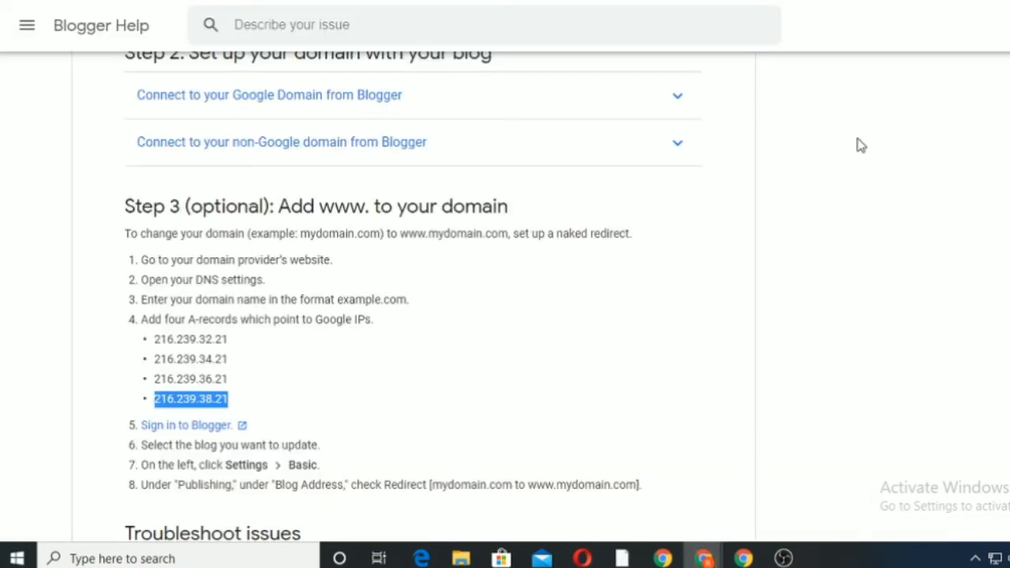
{"action": "key", "text": "ctrl+shift+Tab"}
{"action": "scroll", "coordinate": [444, 451], "scroll_direction": "down", "scroll_amount": 1}
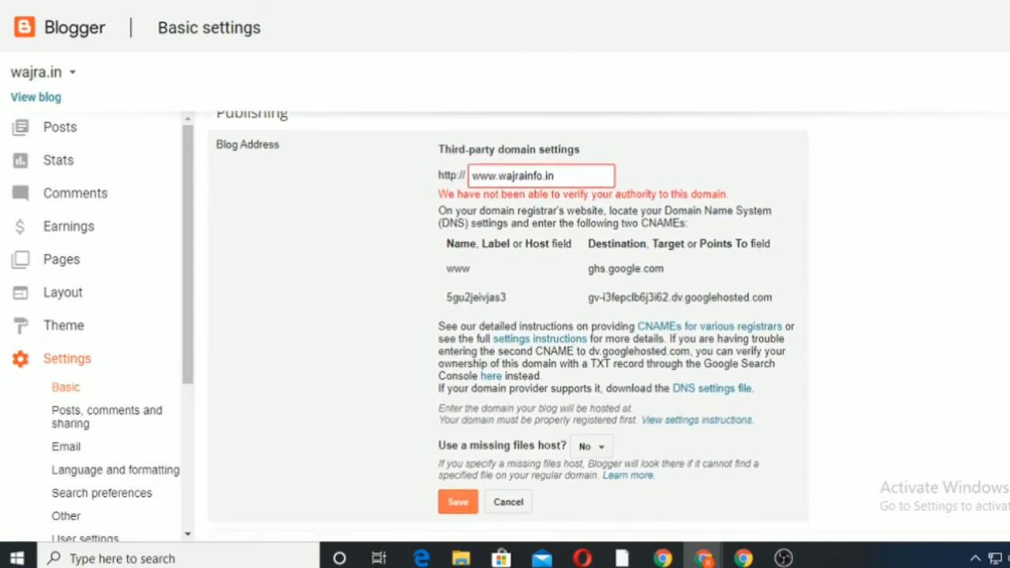
{"action": "left_click", "coordinate": [451, 478]}
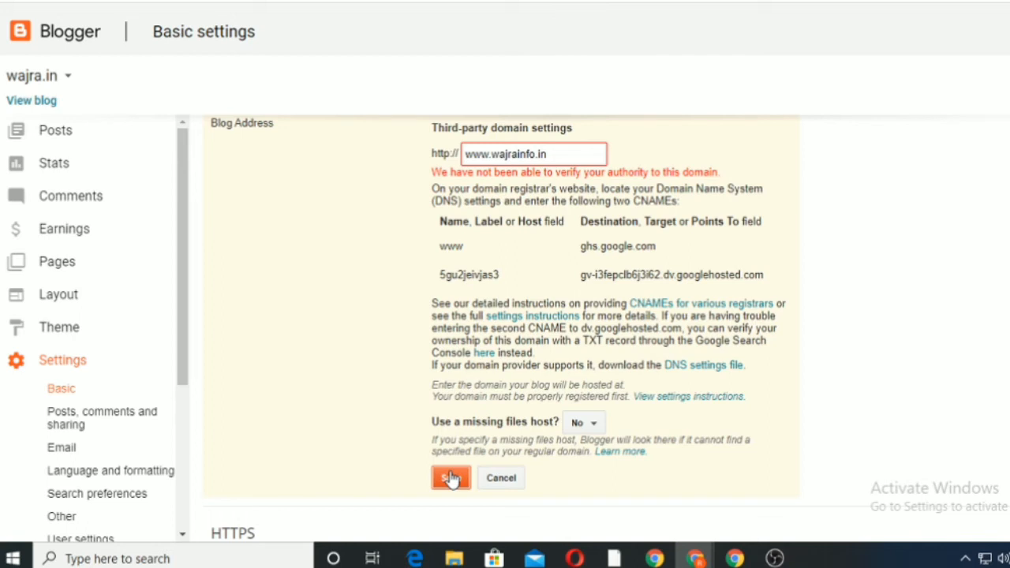
{"action": "left_click", "coordinate": [450, 478]}
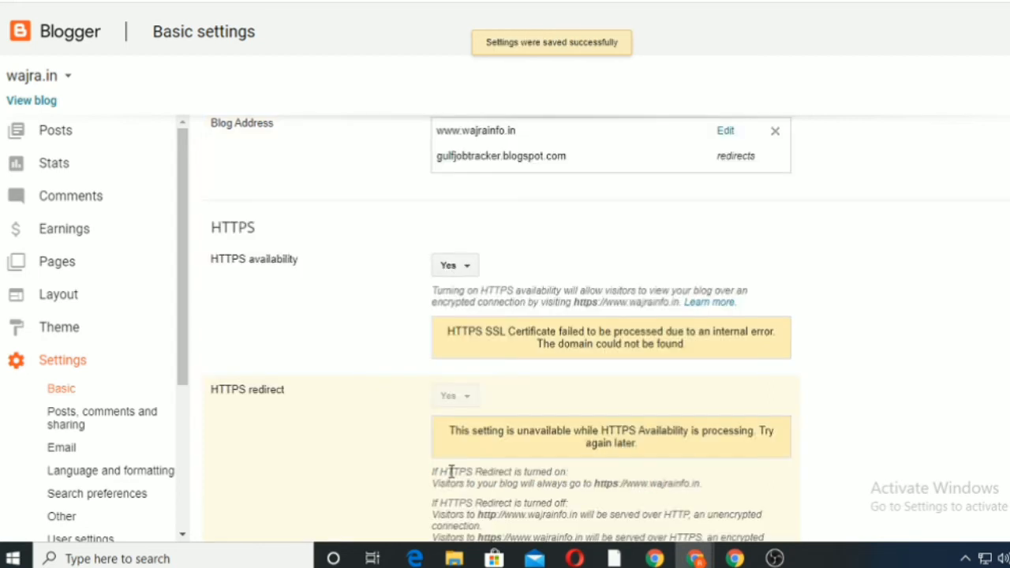
{"action": "scroll", "coordinate": [611, 331], "scroll_direction": "up", "scroll_amount": 2}
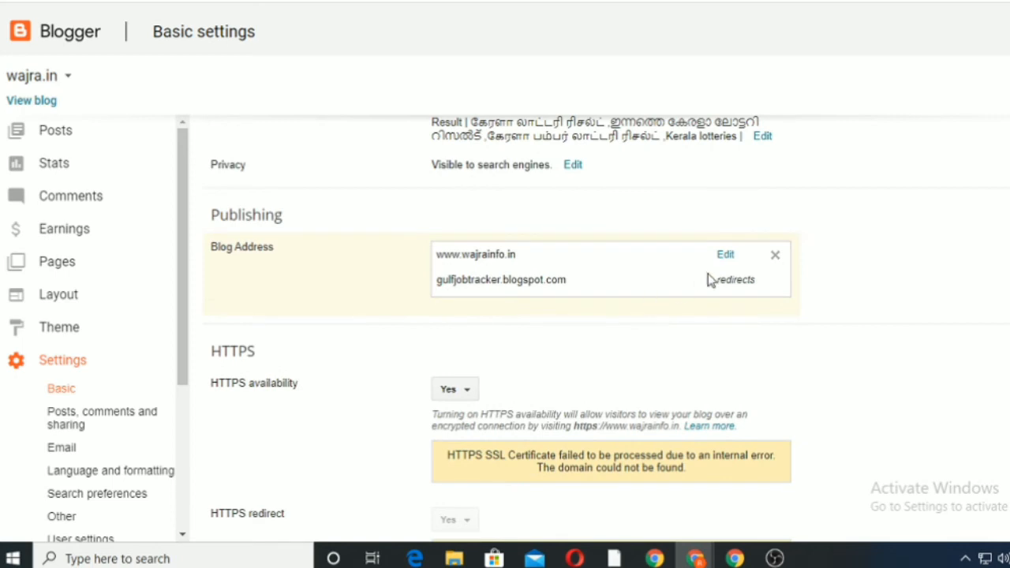
{"action": "left_click_drag", "start_coordinate": [710, 280], "coordinate": [756, 299]}
{"action": "scroll", "coordinate": [501, 329], "scroll_direction": "down", "scroll_amount": 1}
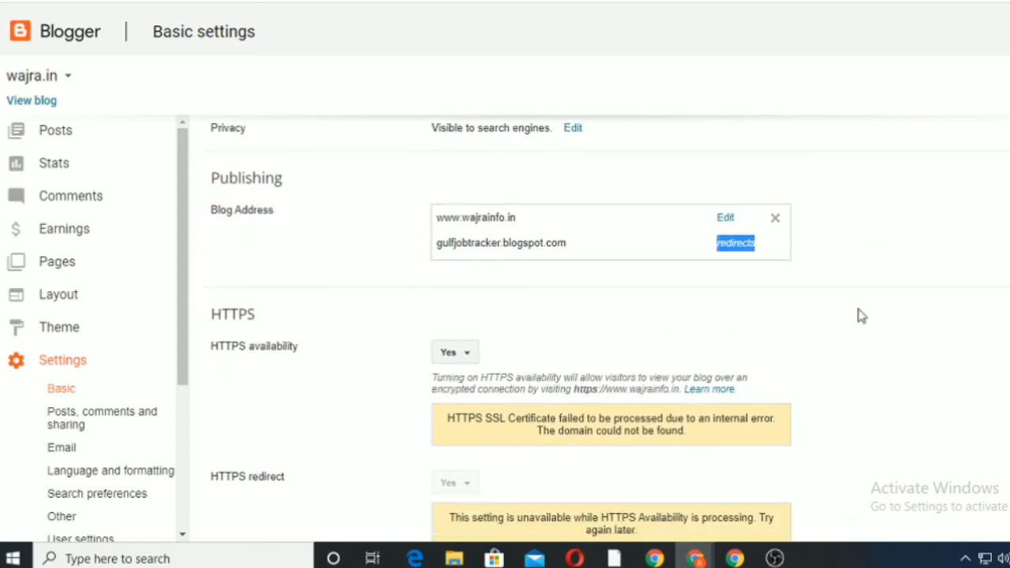
{"action": "left_click_drag", "start_coordinate": [704, 271], "coordinate": [743, 252]}
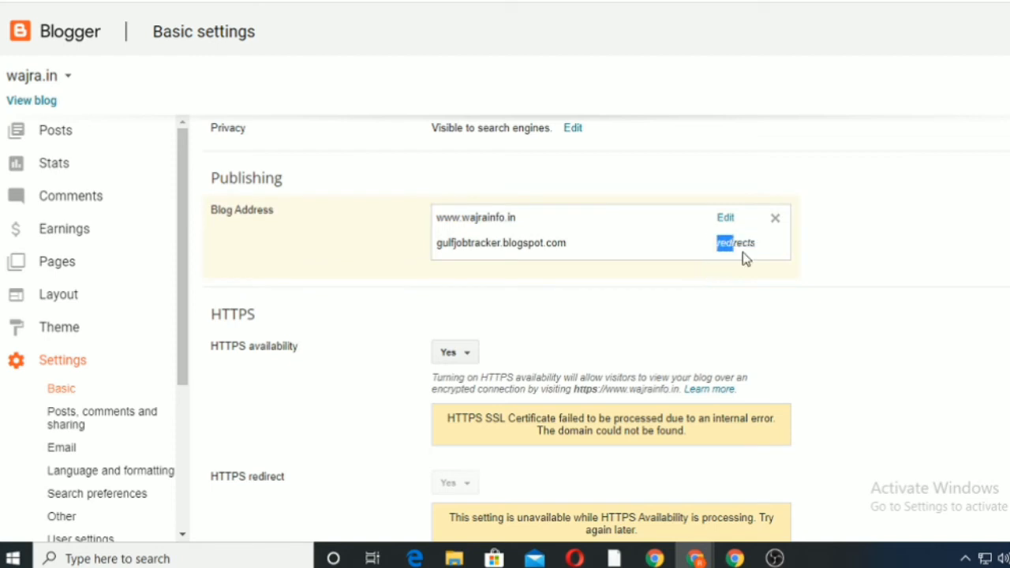
{"action": "left_click", "coordinate": [812, 267]}
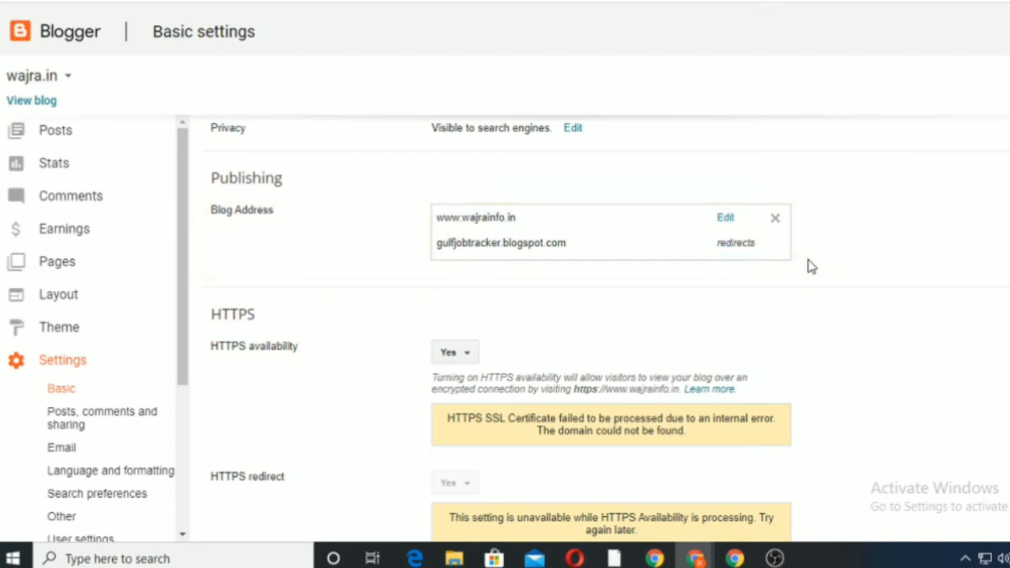
{"action": "left_click_drag", "start_coordinate": [524, 223], "coordinate": [447, 220]}
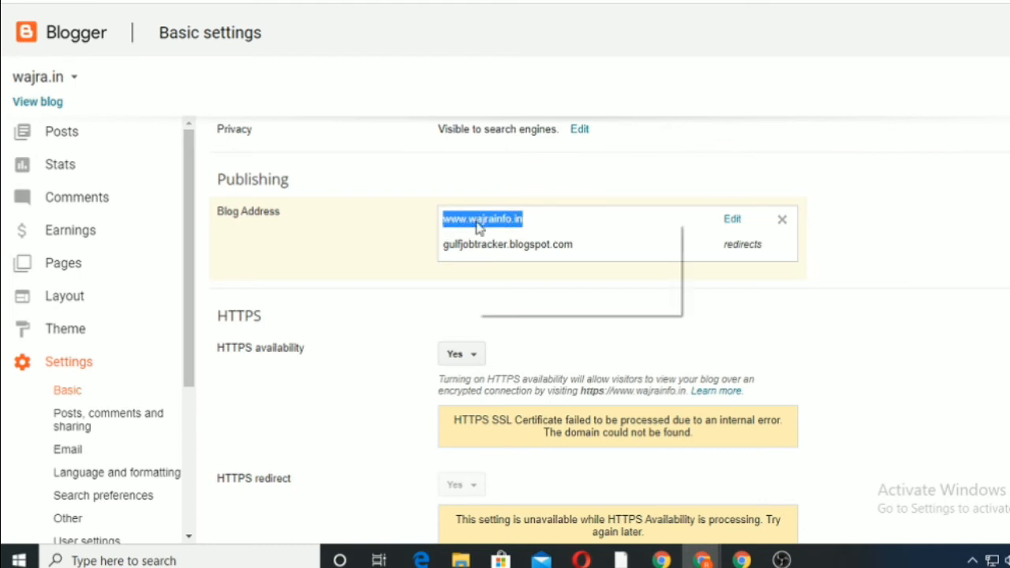
{"action": "right_click", "coordinate": [477, 225]}
{"action": "left_click", "coordinate": [512, 239]}
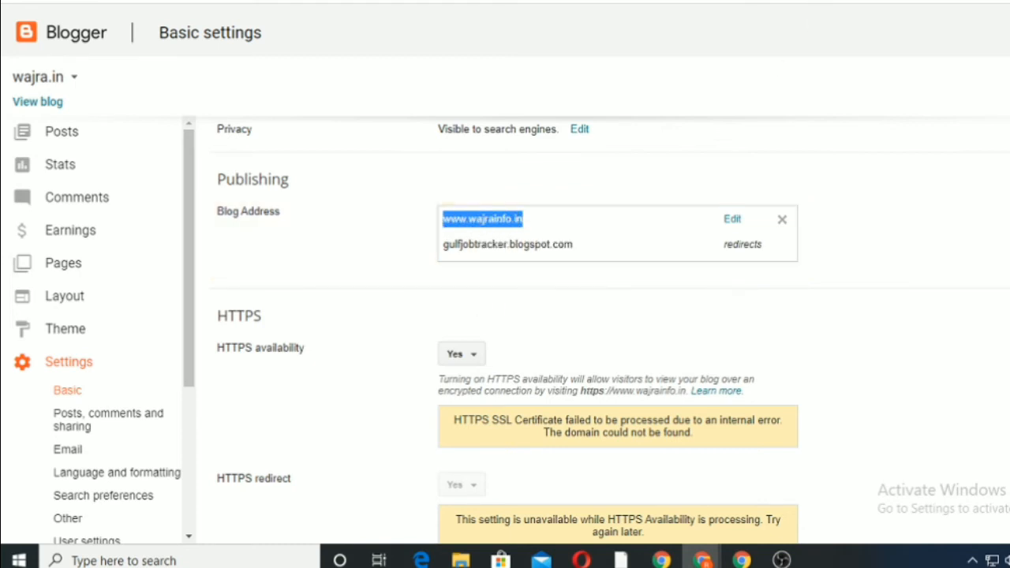
{"action": "key", "text": "ctrl+t"}
{"action": "right_click", "coordinate": [480, 2]}
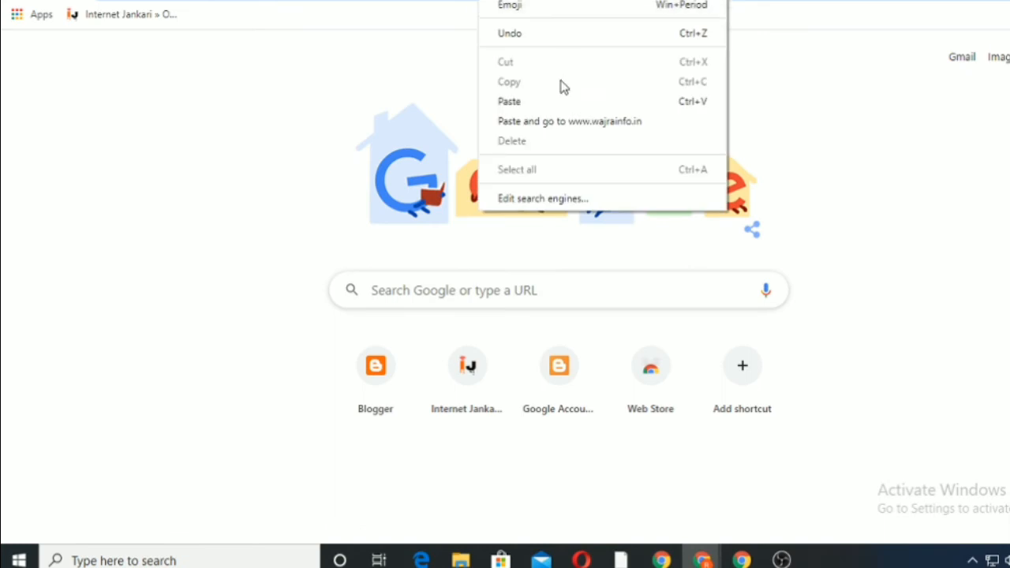
{"action": "left_click", "coordinate": [517, 101]}
{"action": "key", "text": "Return"}
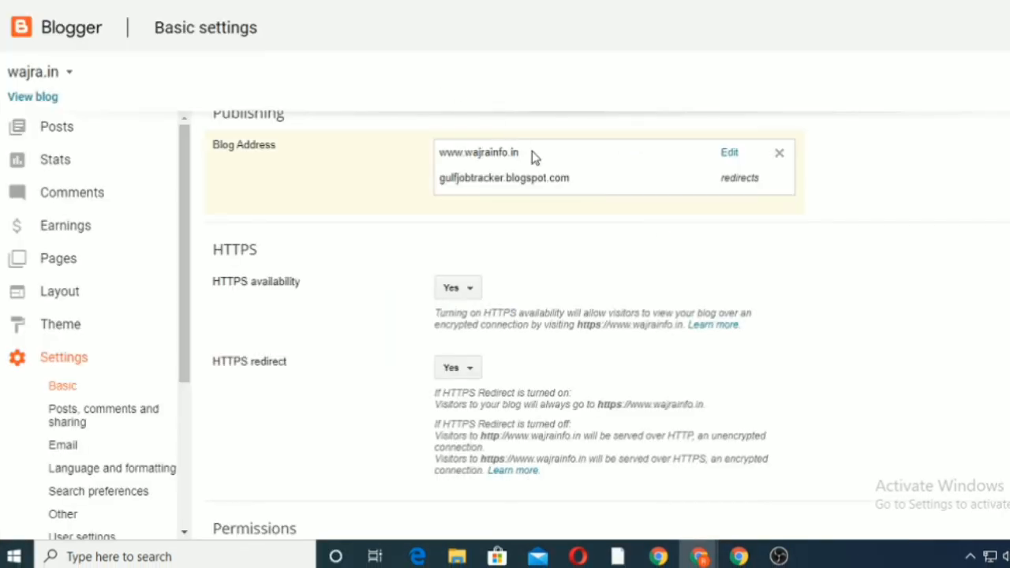
{"action": "left_click_drag", "start_coordinate": [532, 155], "coordinate": [441, 156]}
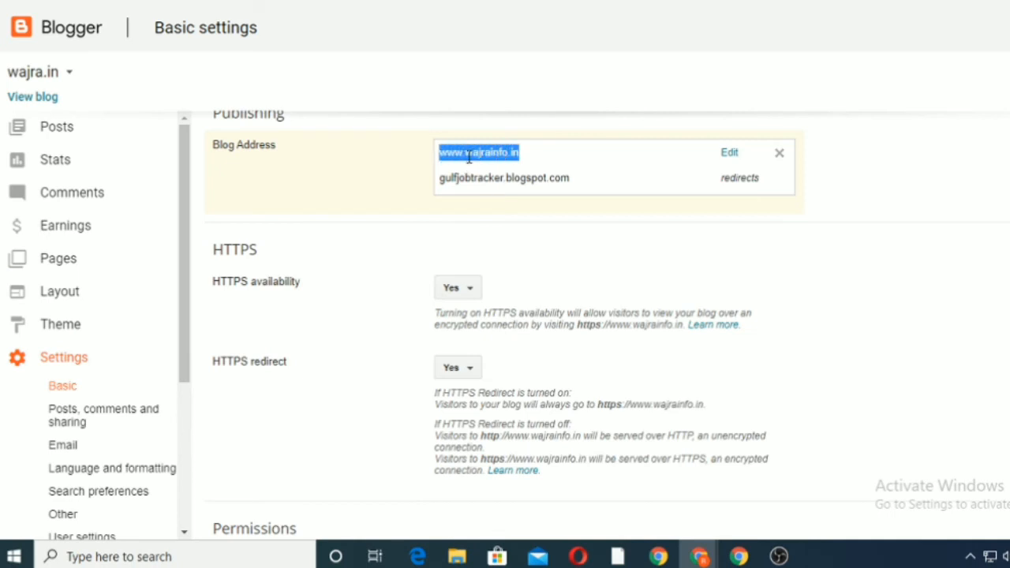
{"action": "right_click", "coordinate": [470, 156]}
{"action": "left_click", "coordinate": [513, 166]}
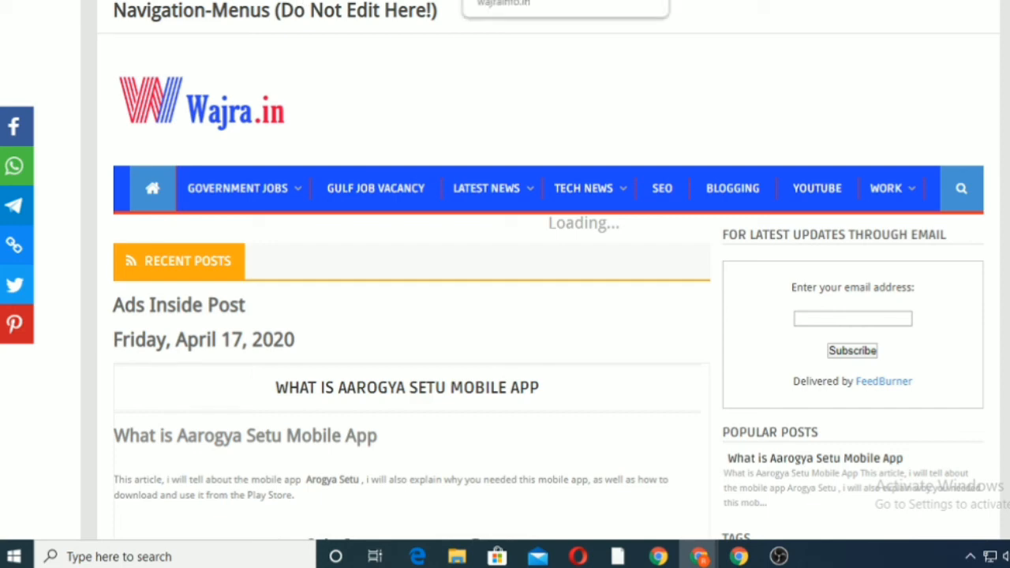
Return to Blogger's basic settings, change the blog title to wajrainfo.in and save it
{"action": "left_click", "coordinate": [383, 1]}
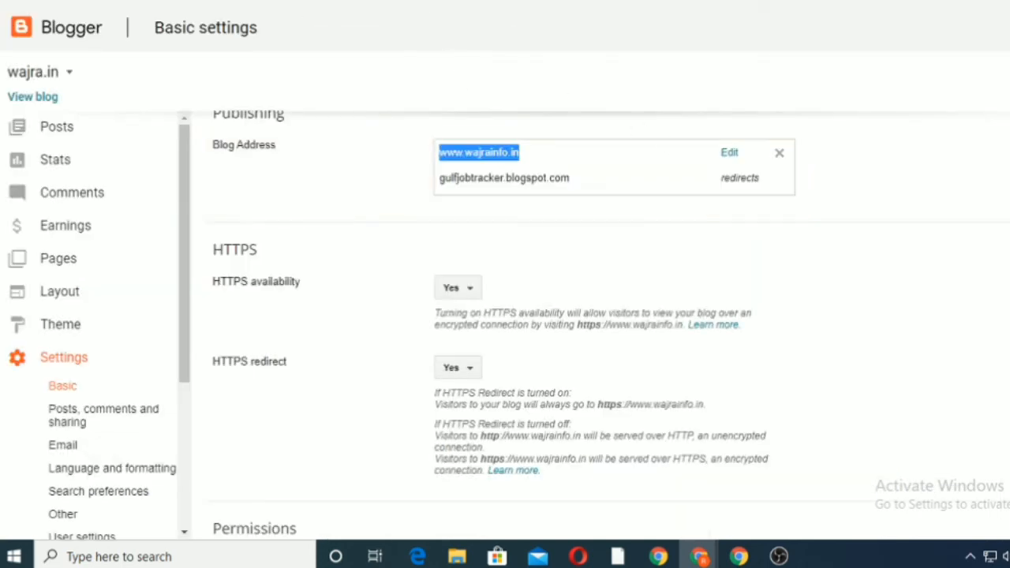
{"action": "scroll", "coordinate": [505, 316], "scroll_direction": "up", "scroll_amount": 3}
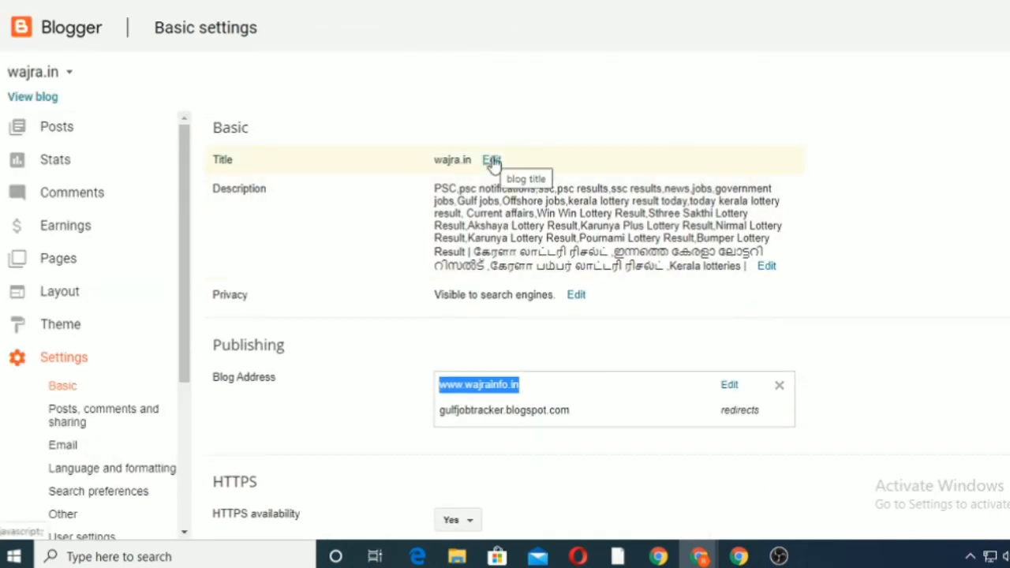
{"action": "left_click", "coordinate": [492, 159]}
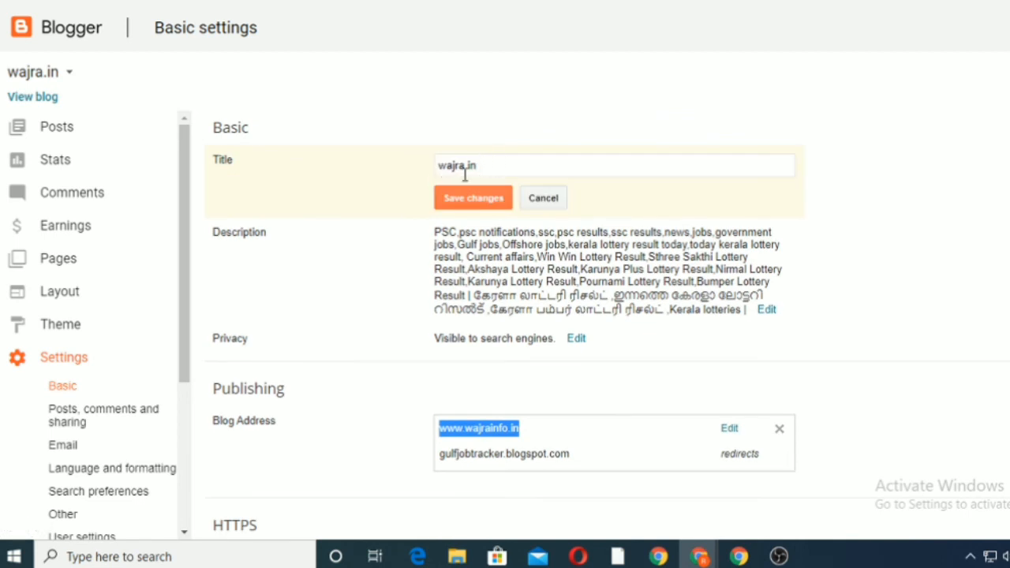
{"action": "left_click", "coordinate": [467, 166]}
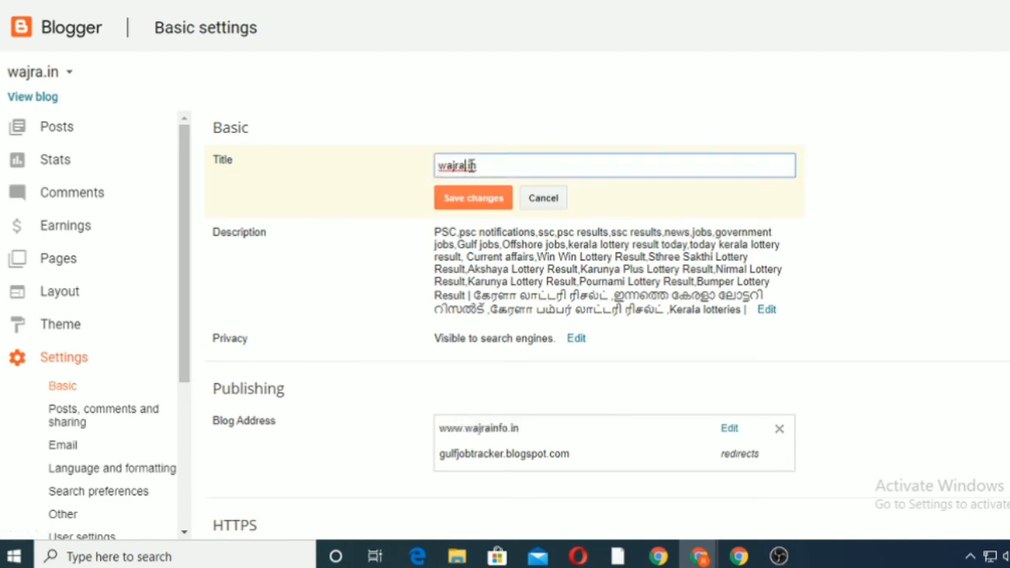
{"action": "type", "text": "info.in"}
{"action": "left_click", "coordinate": [462, 203]}
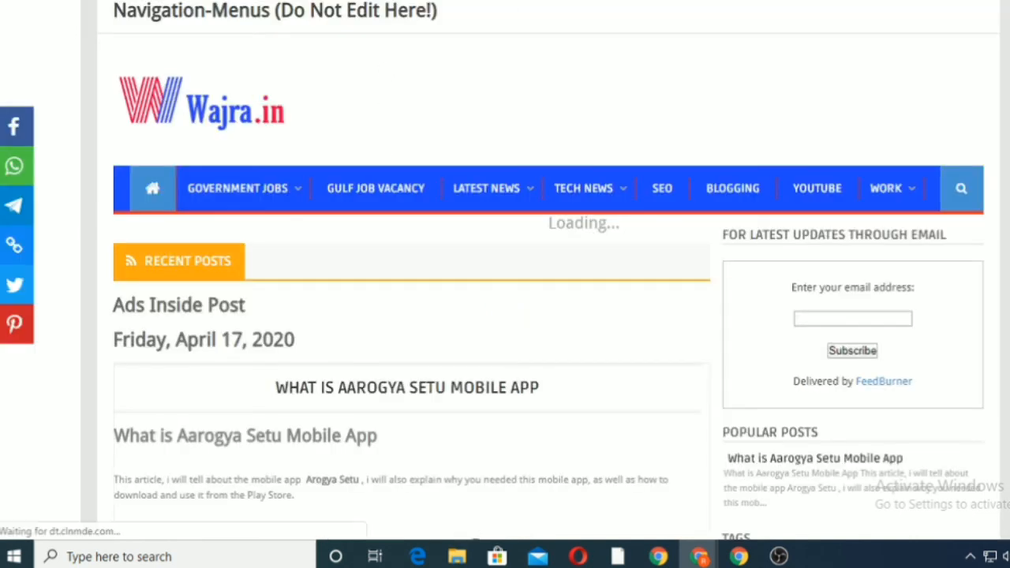
Reload the live blog page and review the Publishing and HTTPS sections in Blogger's basic settings
{"action": "left_click", "coordinate": [66, 1]}
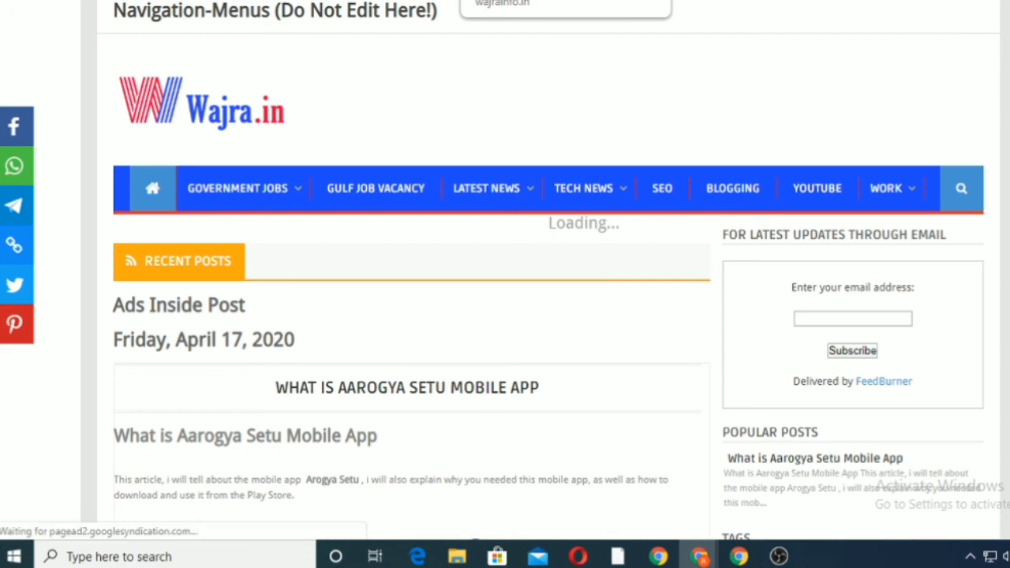
{"action": "left_click", "coordinate": [371, 1]}
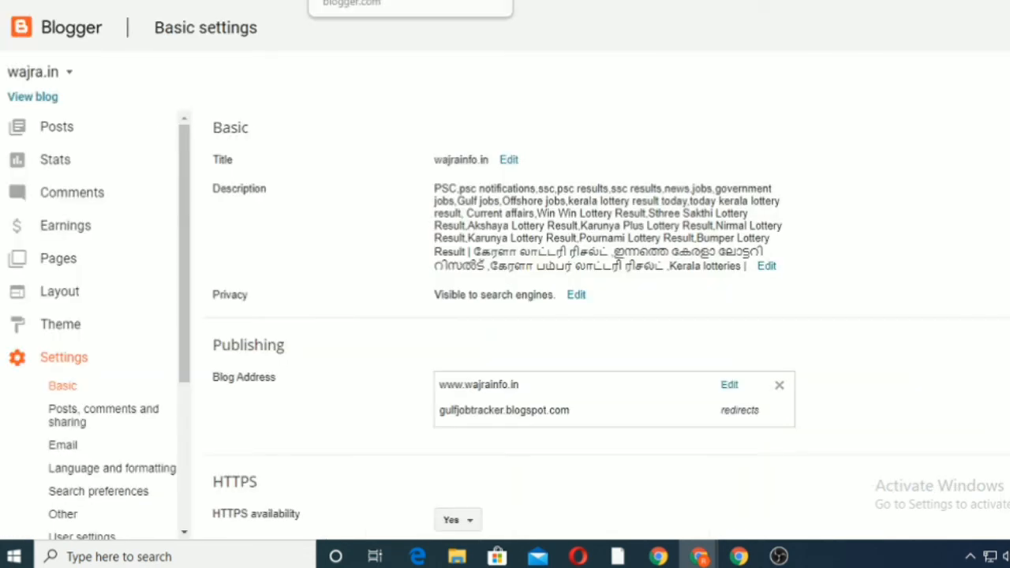
{"action": "scroll", "coordinate": [505, 323], "scroll_direction": "down", "scroll_amount": 4}
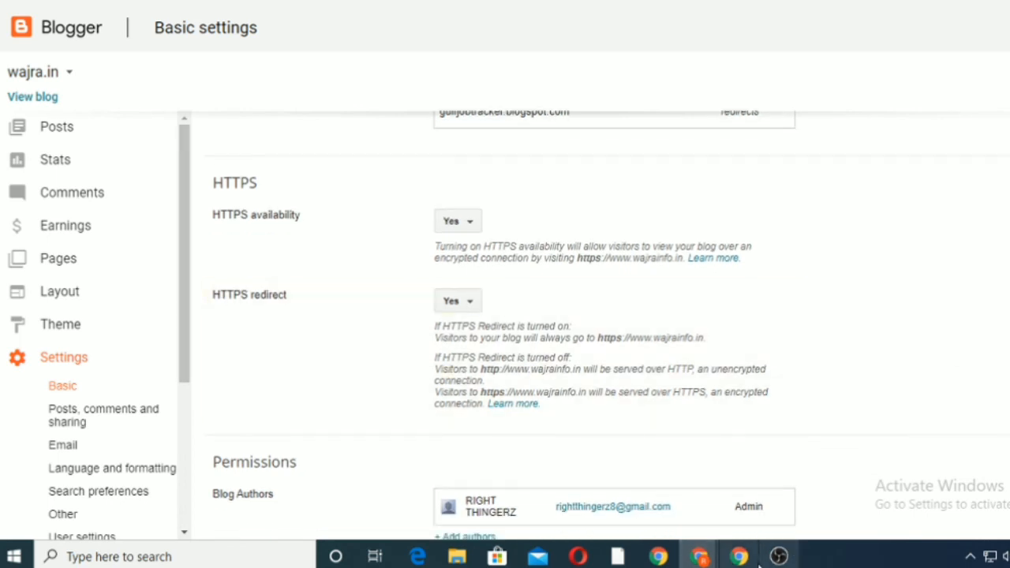
{"action": "scroll", "coordinate": [505, 324], "scroll_direction": "up", "scroll_amount": 2}
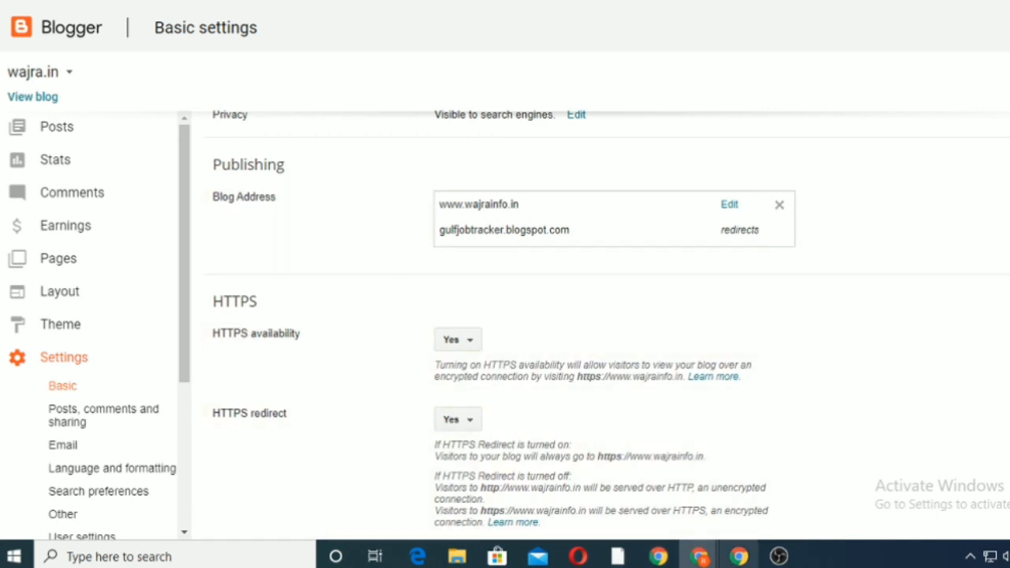
{"action": "mouse_move", "coordinate": [738, 560]}
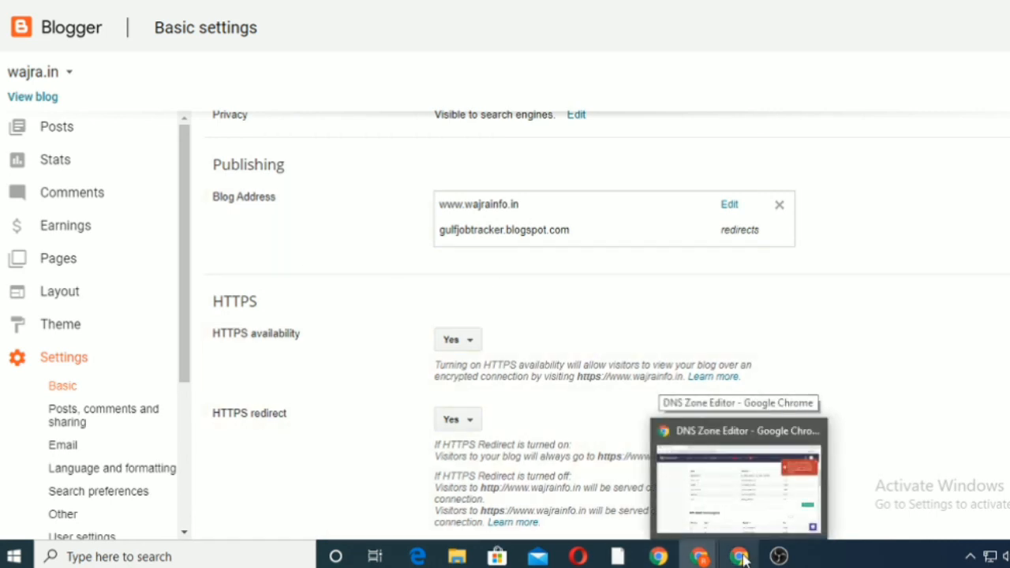